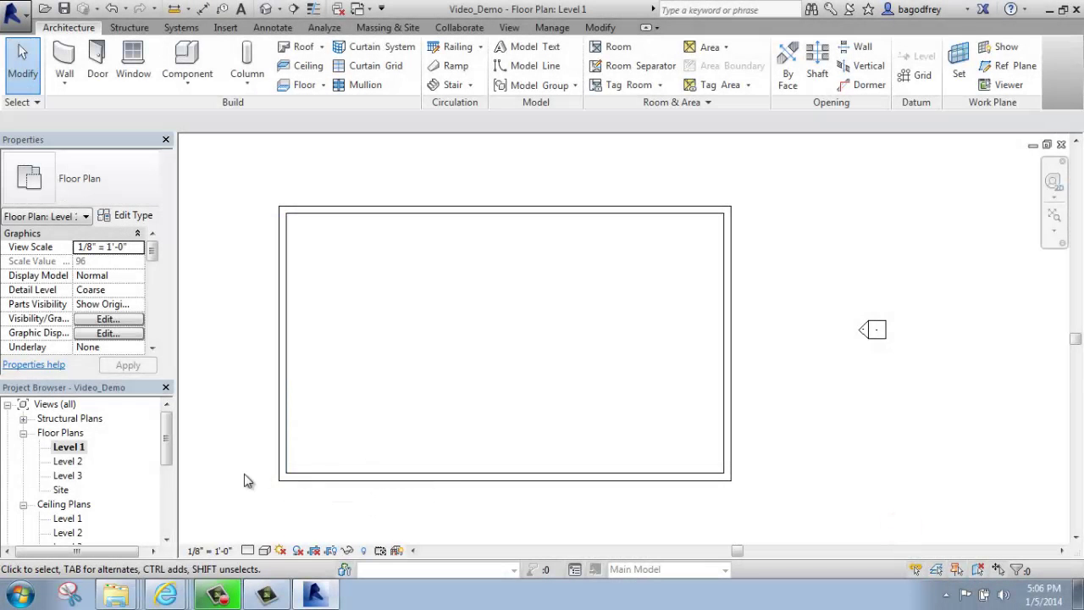
# Select the enclosure's top wall to check its type, then deselect it
pyautogui.moveTo(256, 485); pyautogui.dragTo(304, 462, button='middle')
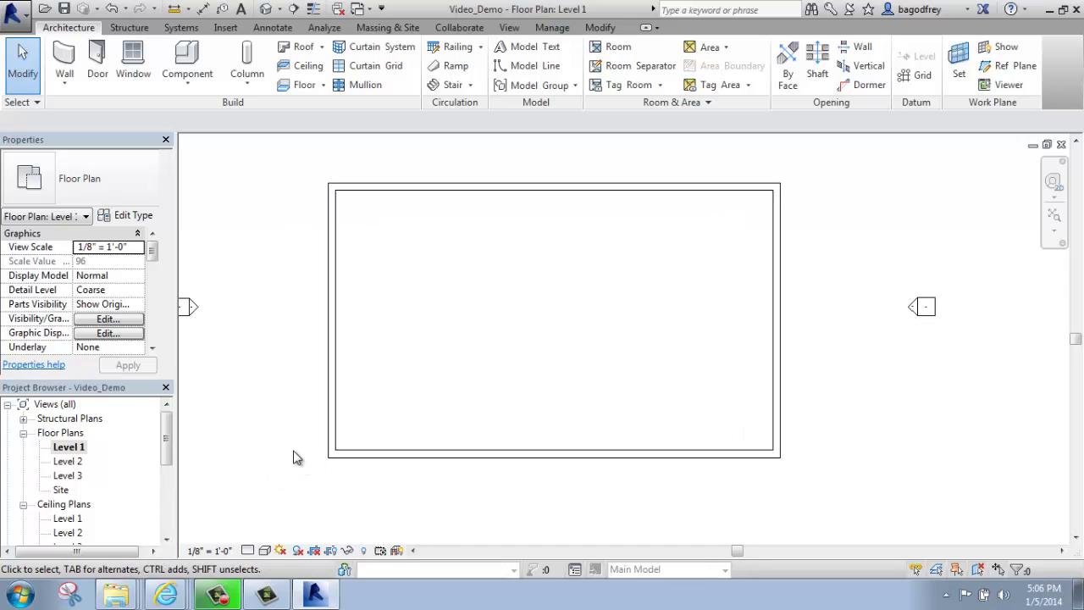
pyautogui.scroll(-1, 296, 449)
pyautogui.moveTo(379, 430); pyautogui.dragTo(438, 450, button='middle')
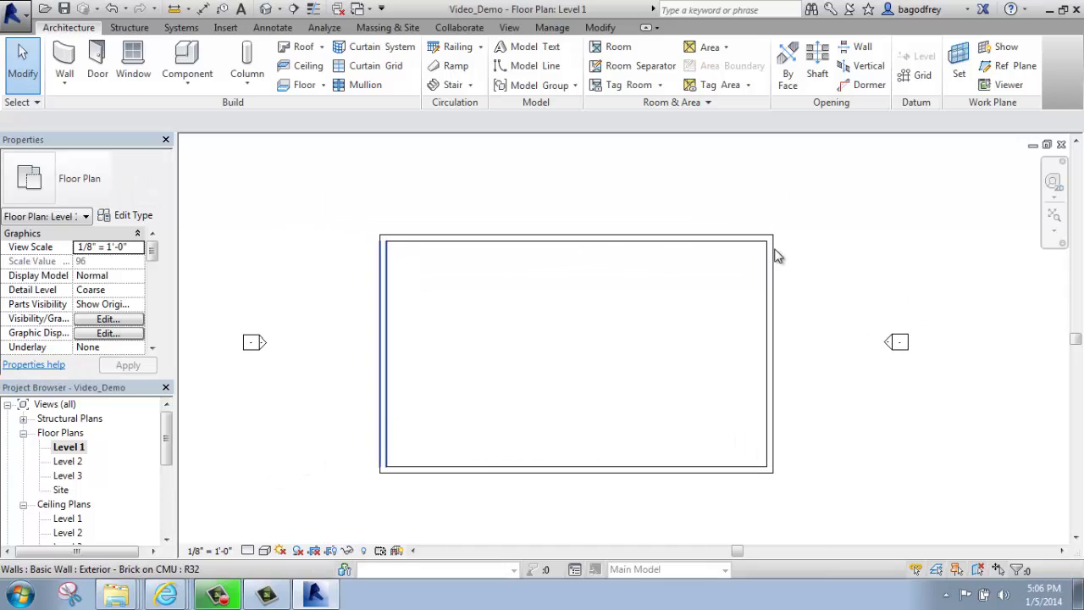
pyautogui.click(415, 238)
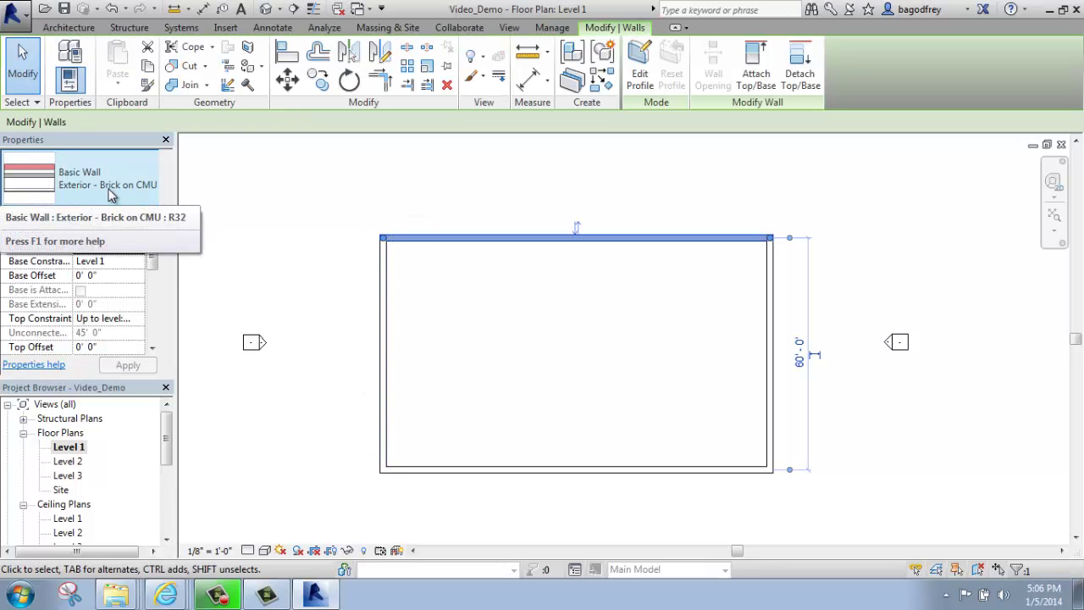
pyautogui.click(463, 210)
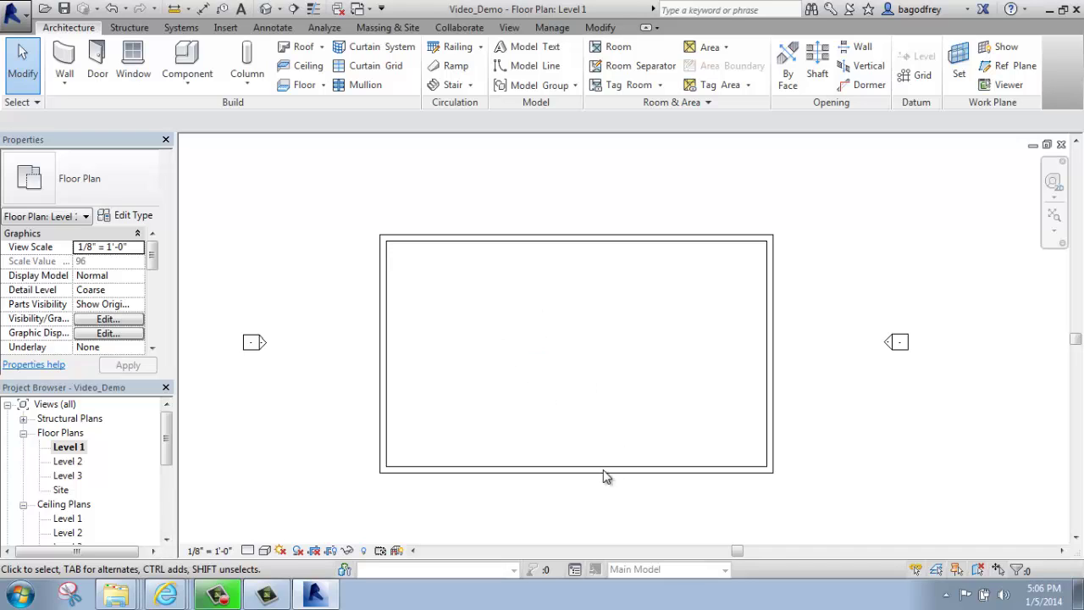
# Start placing a Single-Flush 36" x 84" door and list its available sizes
pyautogui.moveTo(523, 385); pyautogui.dragTo(519, 366, button='middle')
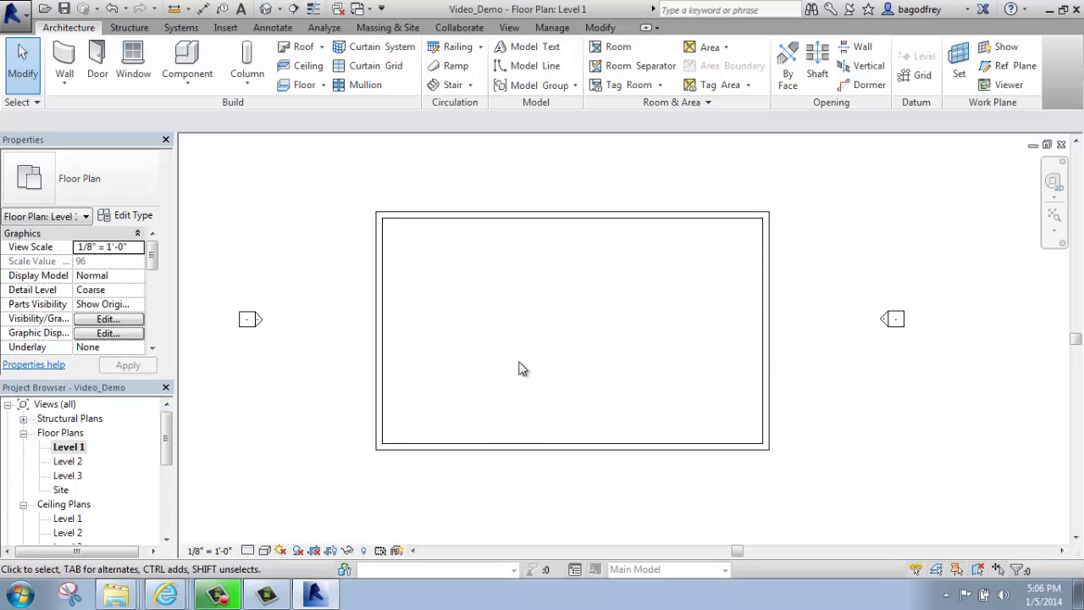
pyautogui.click(98, 54)
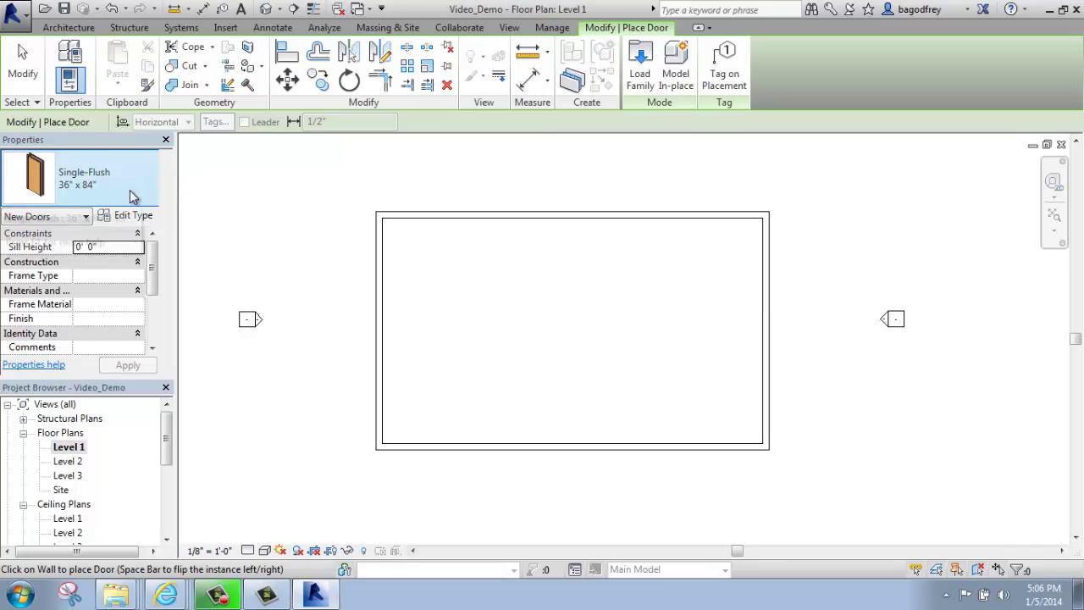
pyautogui.click(129, 197)
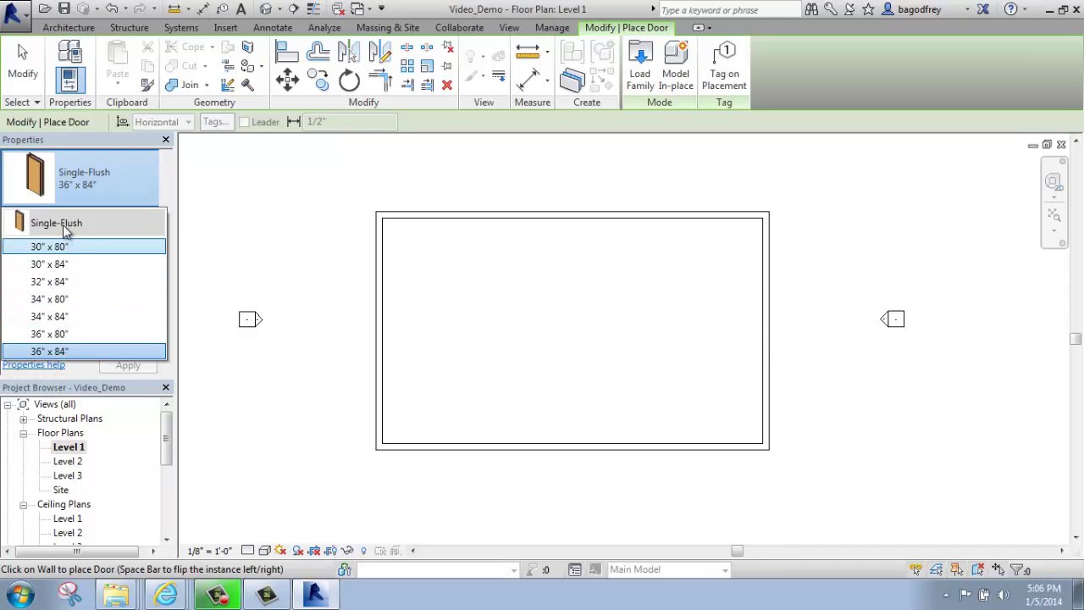
pyautogui.moveTo(85, 224)
# Close the Single-Flush size list, keeping the 36" x 84" size
pyautogui.click(85, 178)
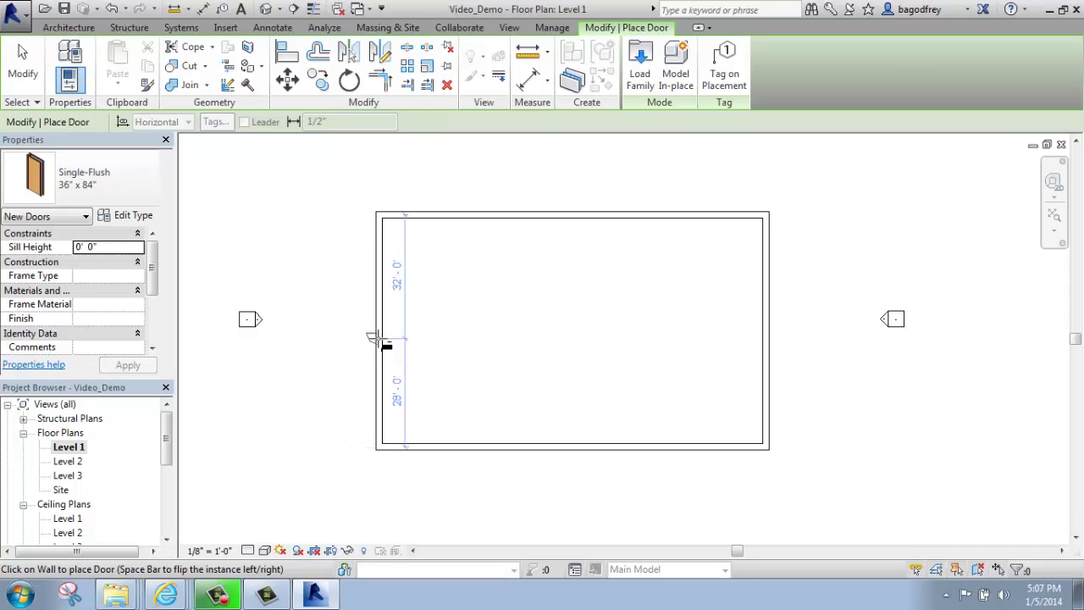
# Place the Single-Flush 36" x 84" door in the left wall, swinging outward, and end placement
pyautogui.scroll(5, 383, 334)
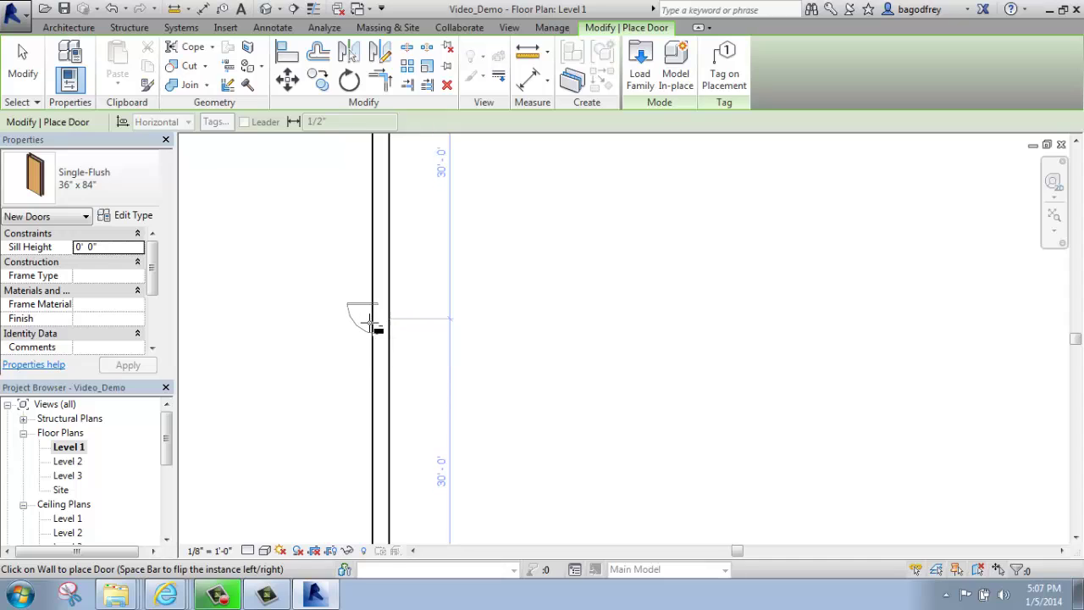
pyautogui.scroll(2, 370, 320)
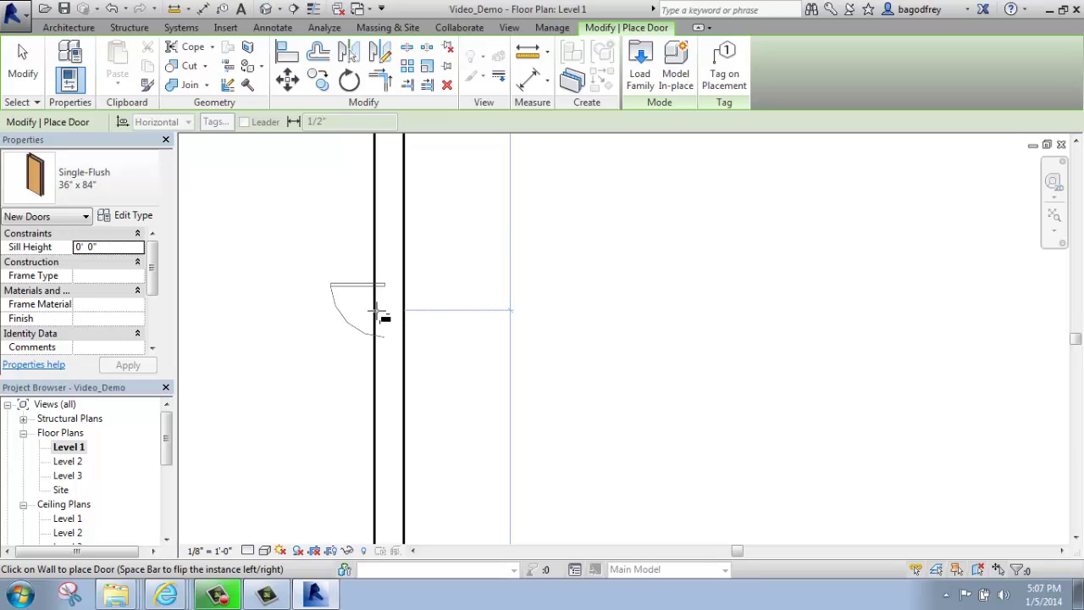
pyautogui.click(412, 309)
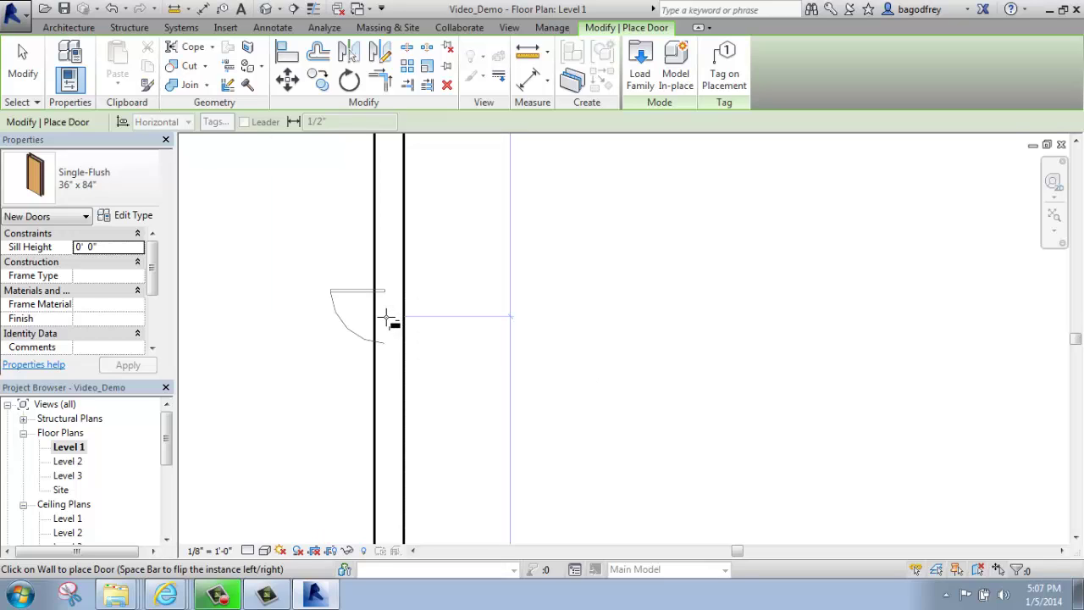
pyautogui.press('space')
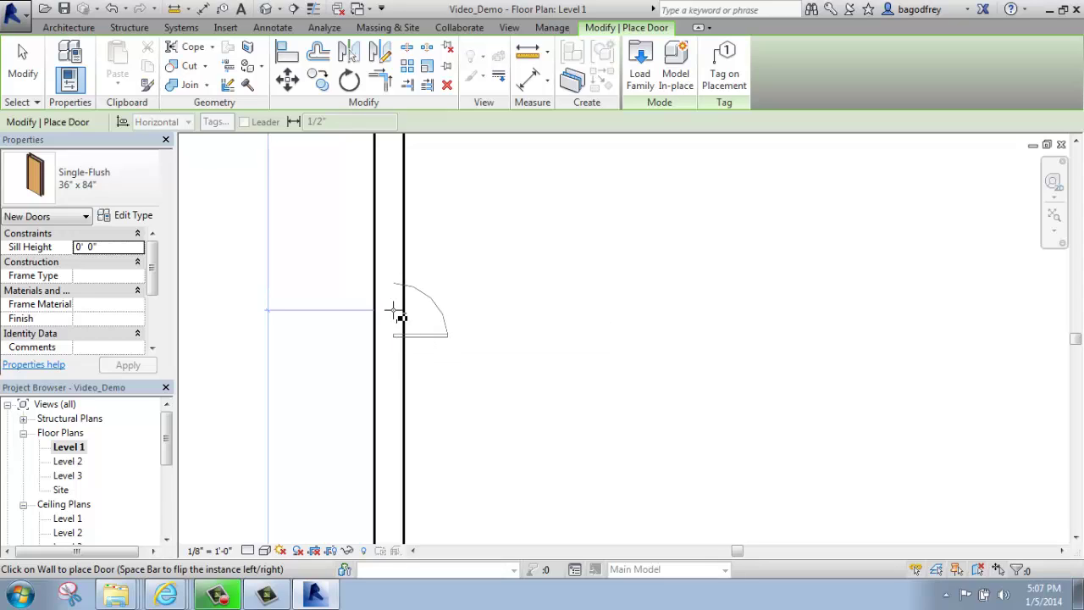
pyautogui.press('space')
pyautogui.press('space')
pyautogui.press('space')
pyautogui.press('space')
pyautogui.press('space')
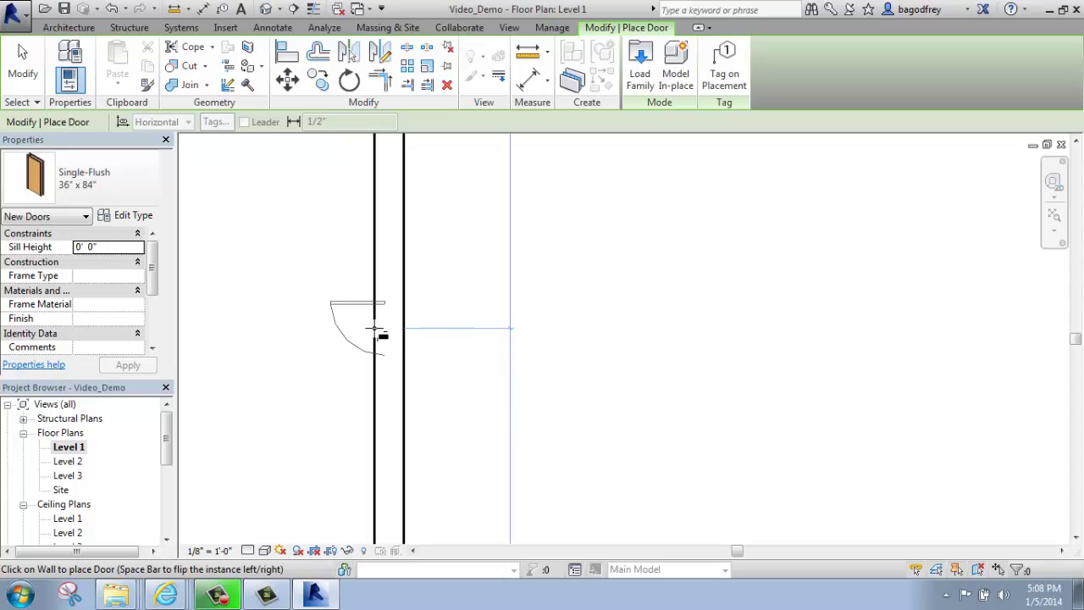
pyautogui.press('space')
pyautogui.click(375, 328)
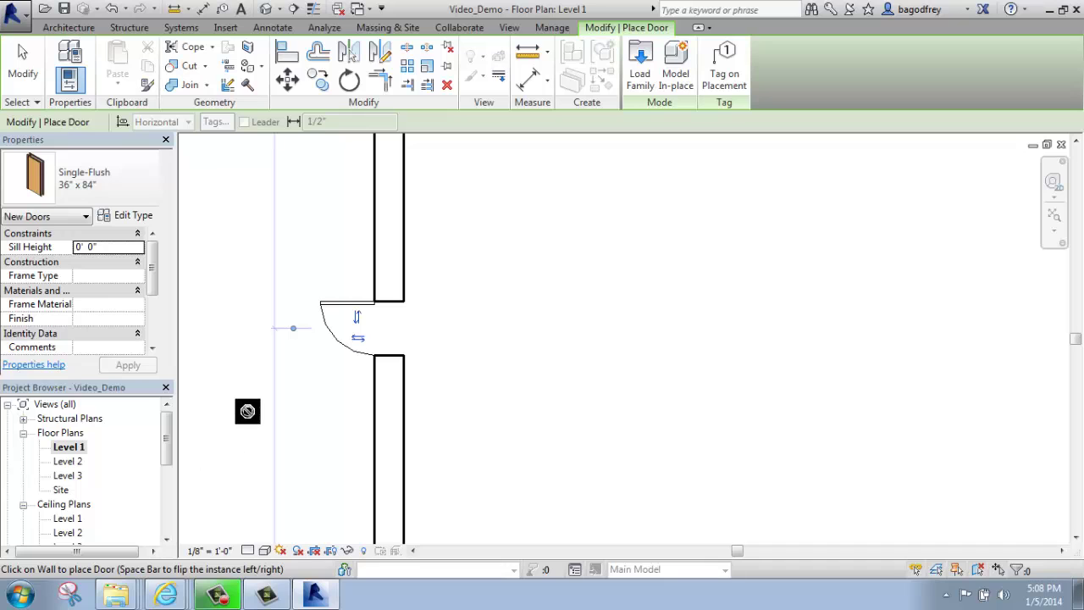
pyautogui.click(19, 59)
pyautogui.scroll(-2, 683, 398)
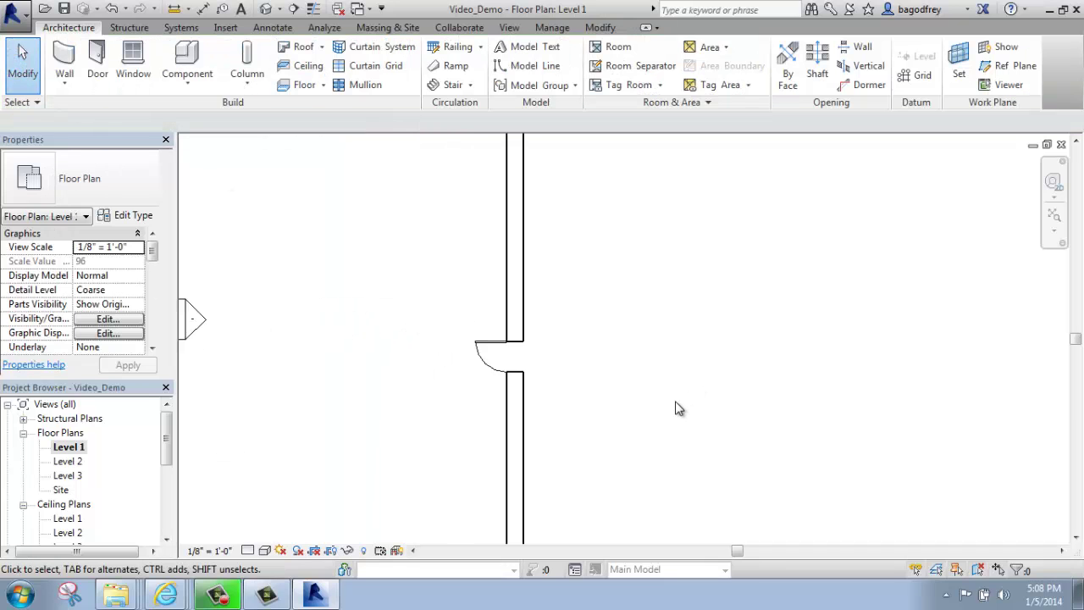
pyautogui.moveTo(676, 408); pyautogui.dragTo(571, 327, button='middle')
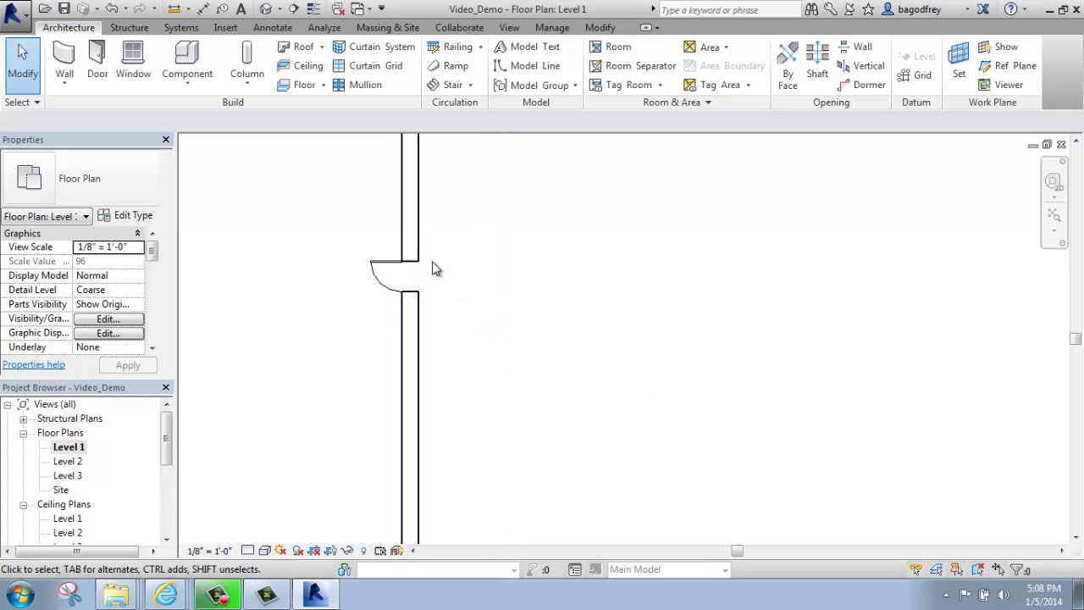
pyautogui.scroll(2, 436, 276)
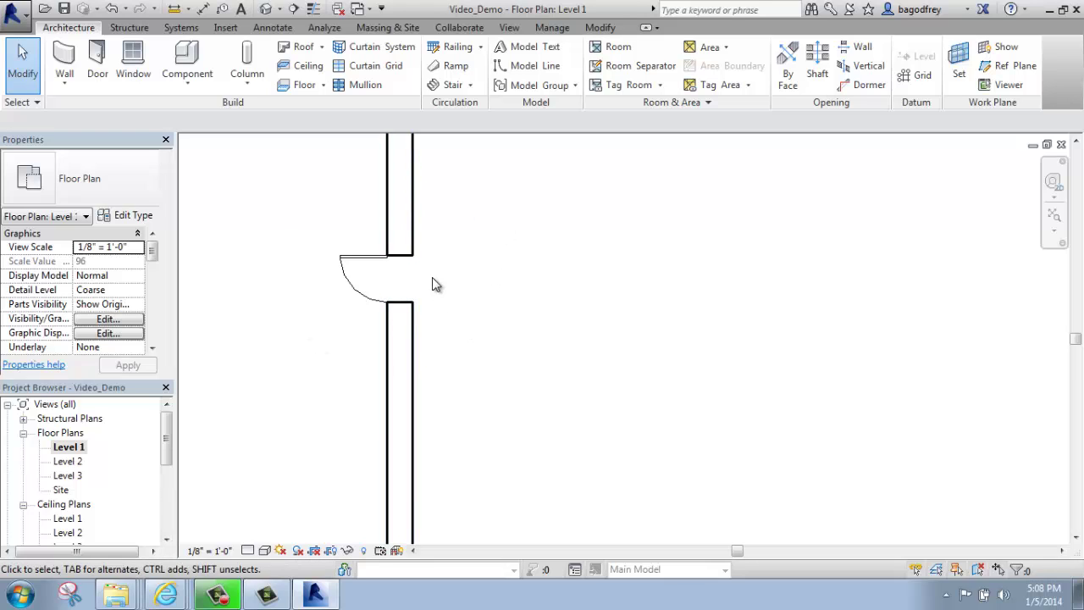
# Move the left-wall door so its lower temporary dimension reads 25'
pyautogui.click(360, 257)
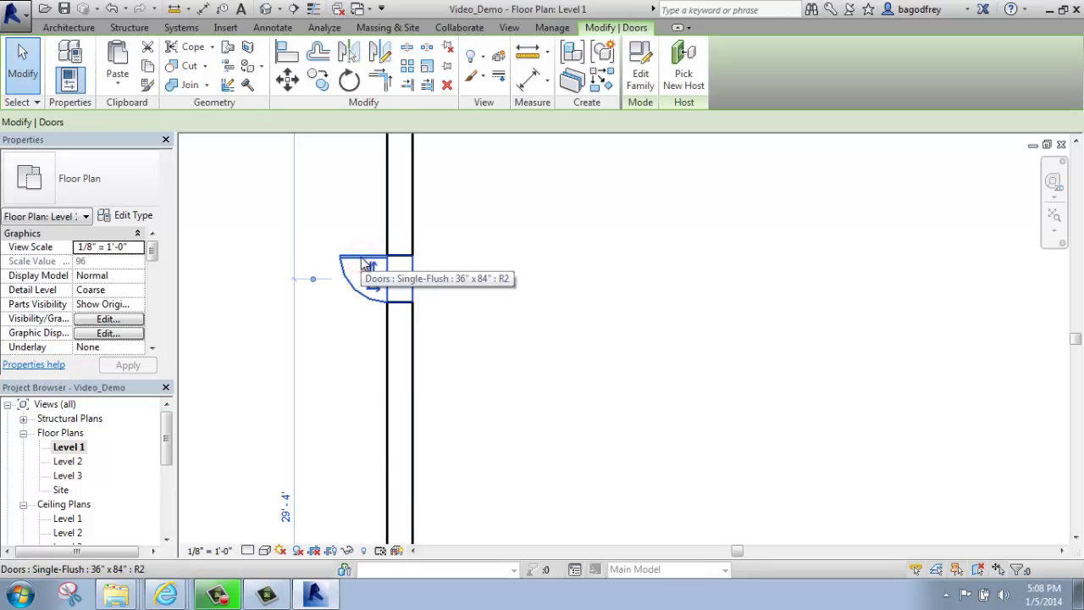
pyautogui.scroll(-1, 472, 276)
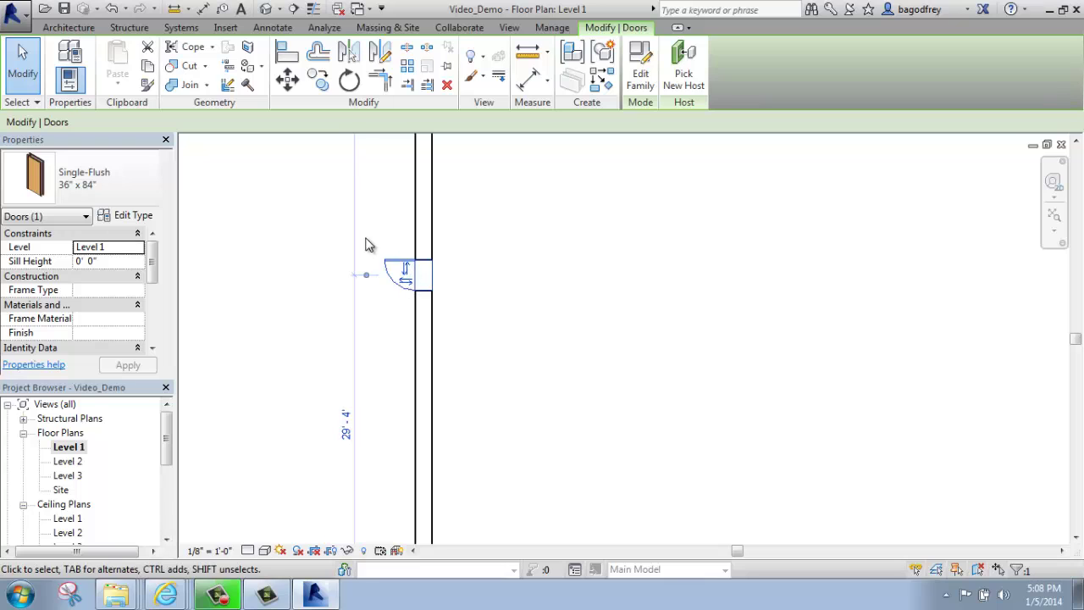
pyautogui.scroll(-1, 368, 242)
pyautogui.moveTo(491, 300); pyautogui.dragTo(488, 329, button='middle')
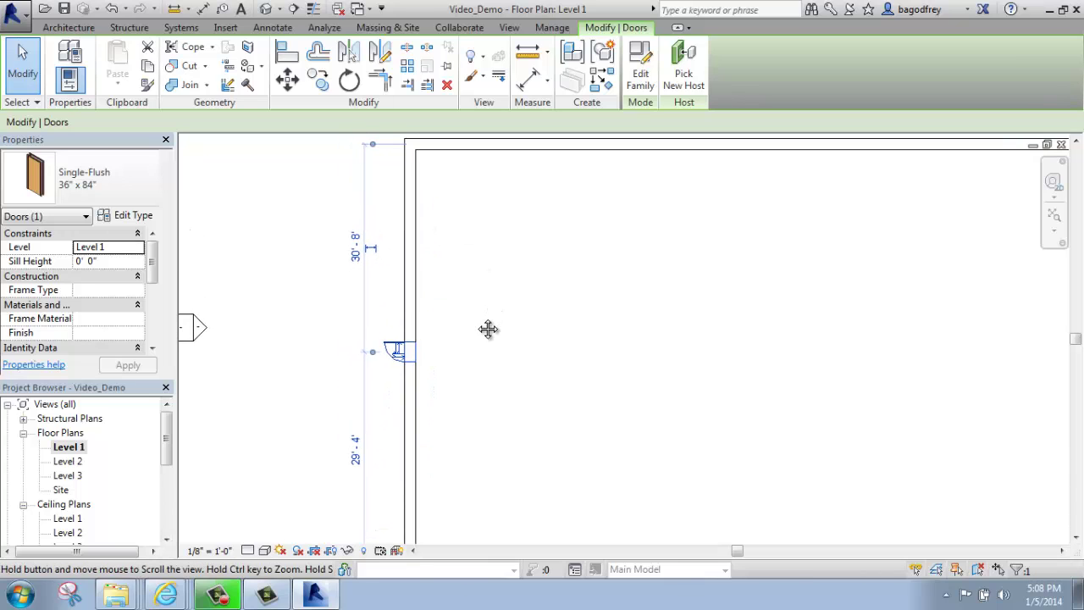
pyautogui.click(357, 450)
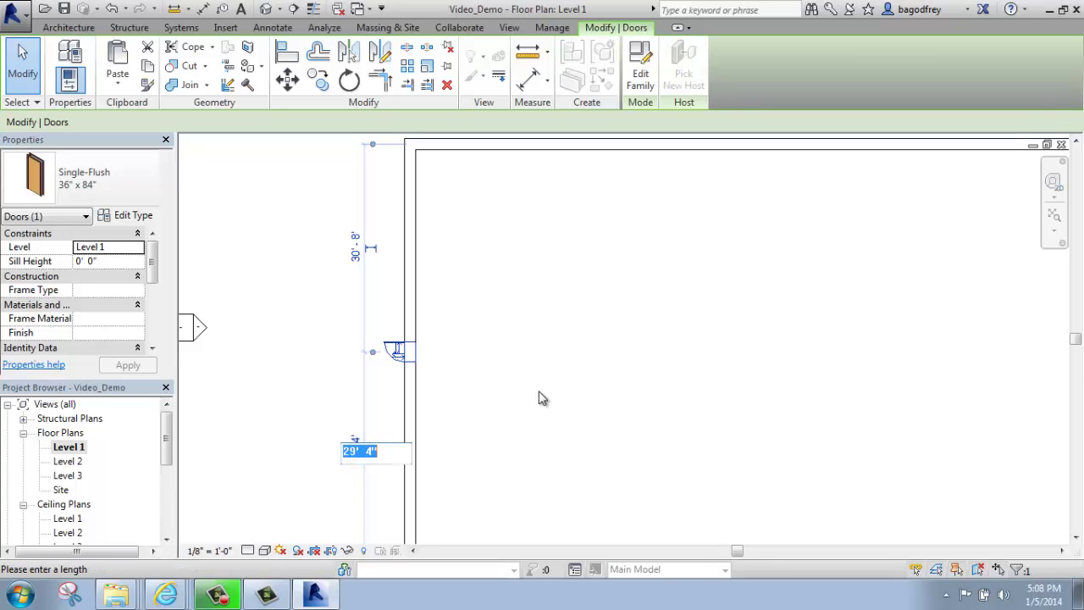
pyautogui.write('25')
pyautogui.press('Return')
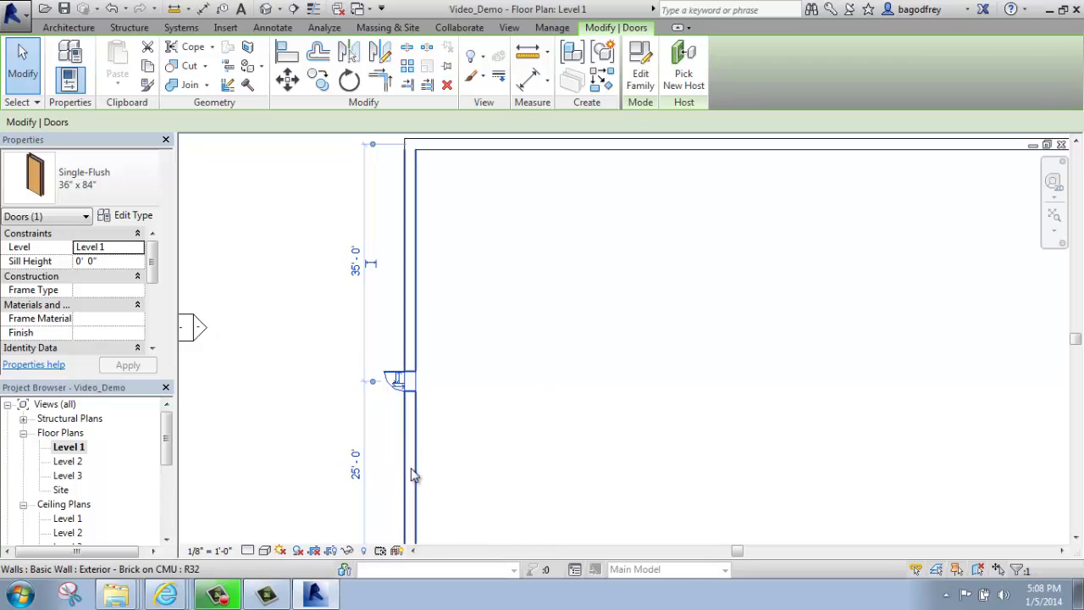
# Try the door's swing and hinge flips, leaving it swinging outward, then deselect and zoom out
pyautogui.scroll(4, 397, 381)
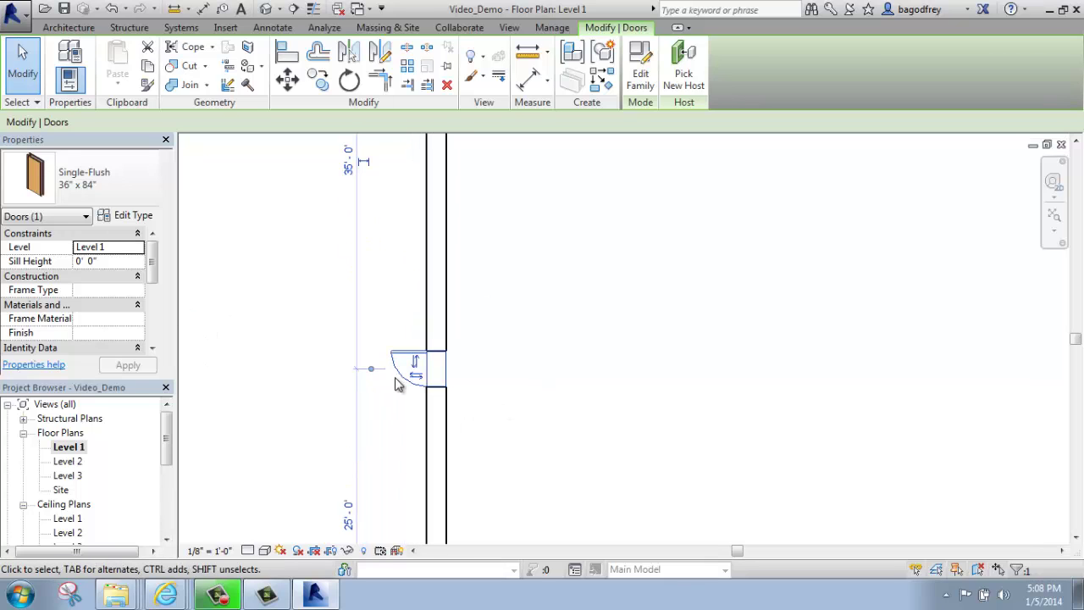
pyautogui.scroll(2, 396, 381)
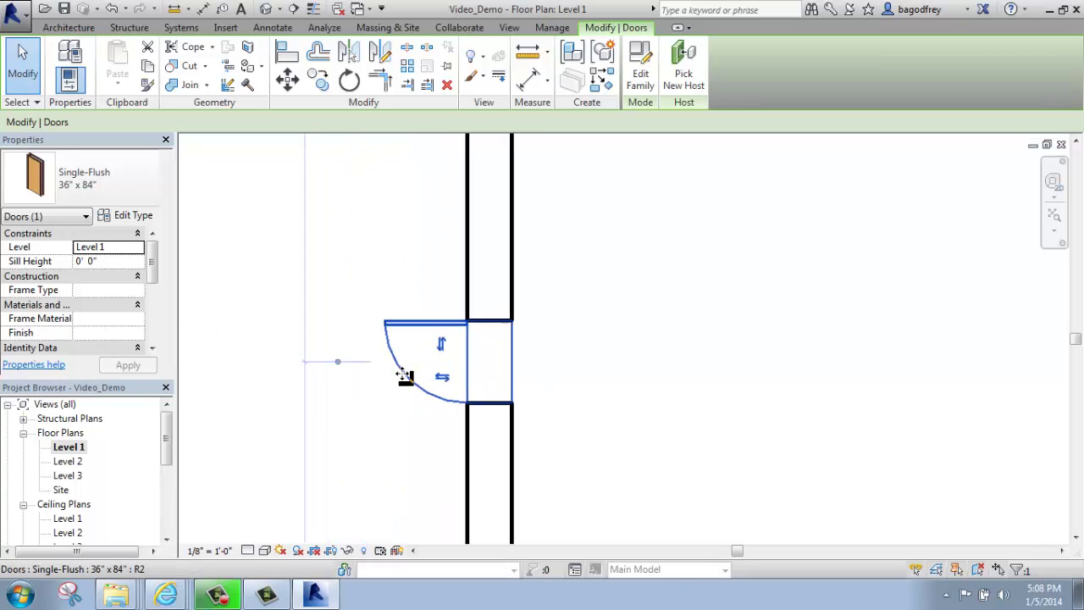
pyautogui.click(452, 378)
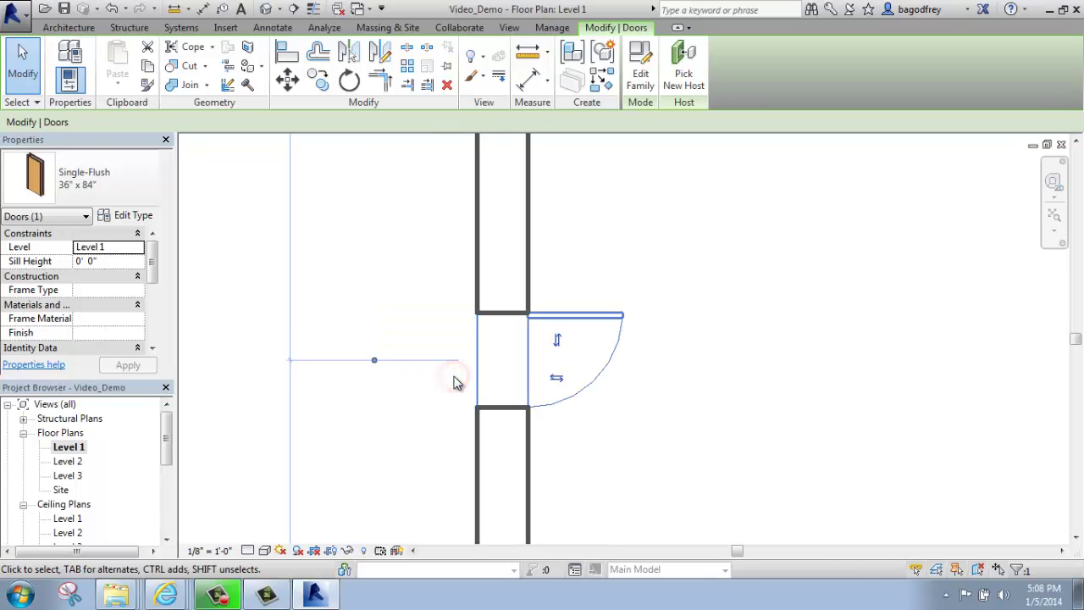
pyautogui.click(556, 342)
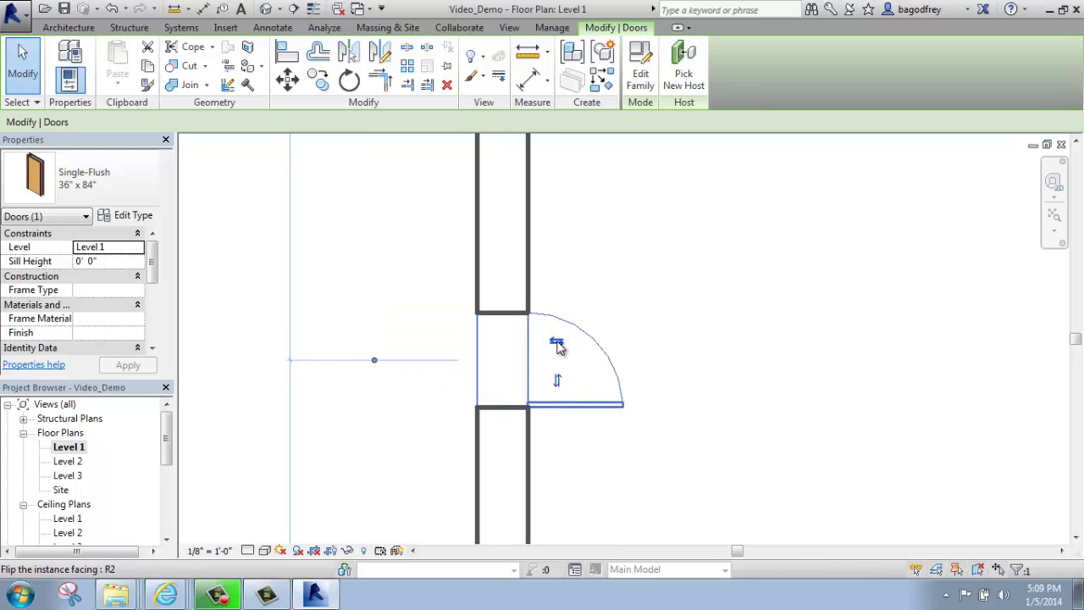
pyautogui.click(557, 380)
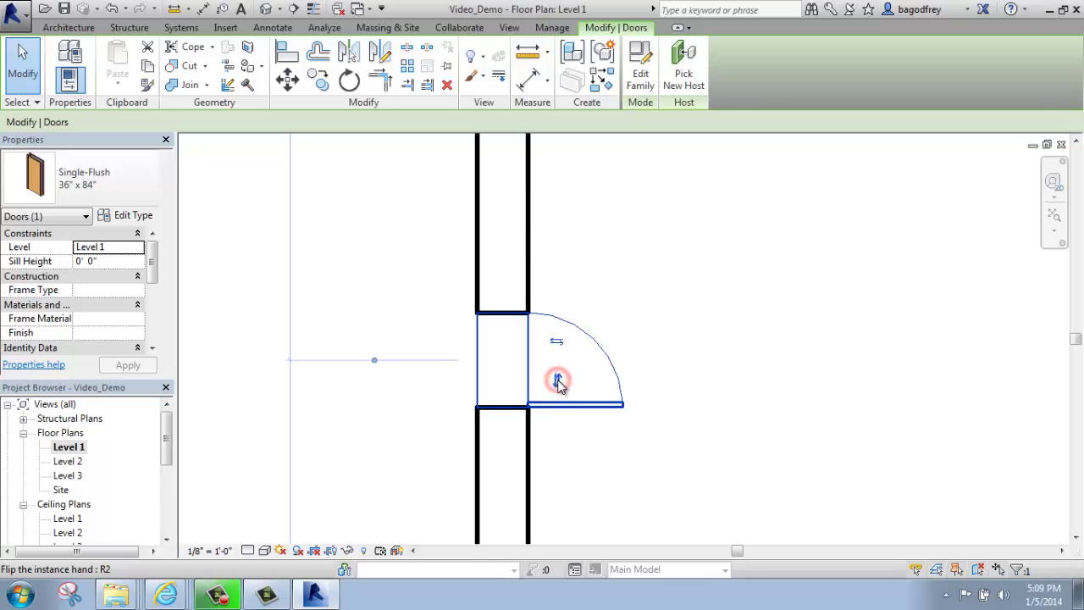
pyautogui.click(552, 377)
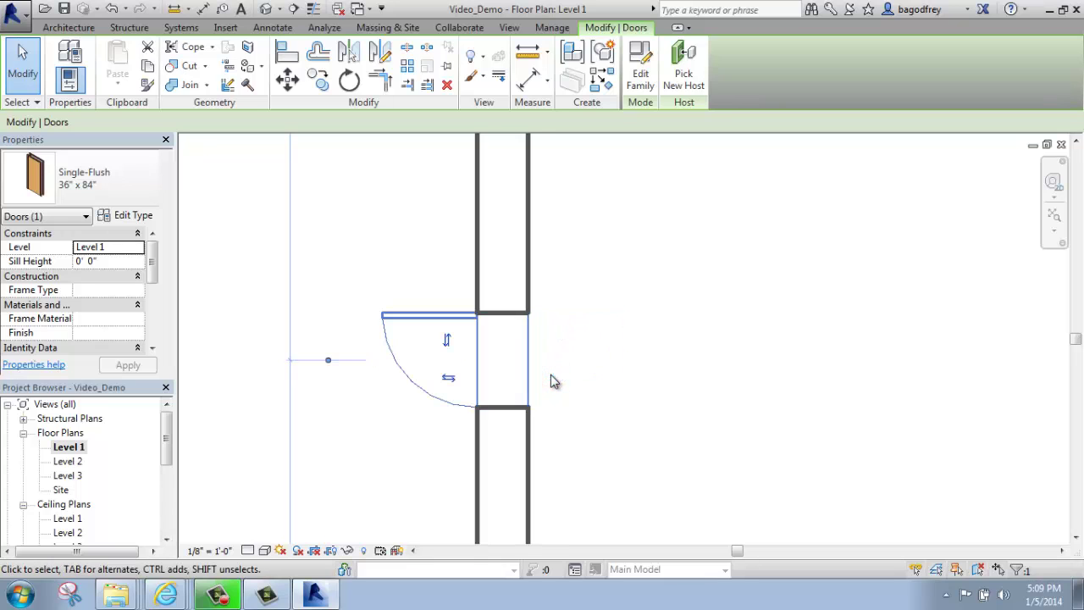
pyautogui.click(691, 333)
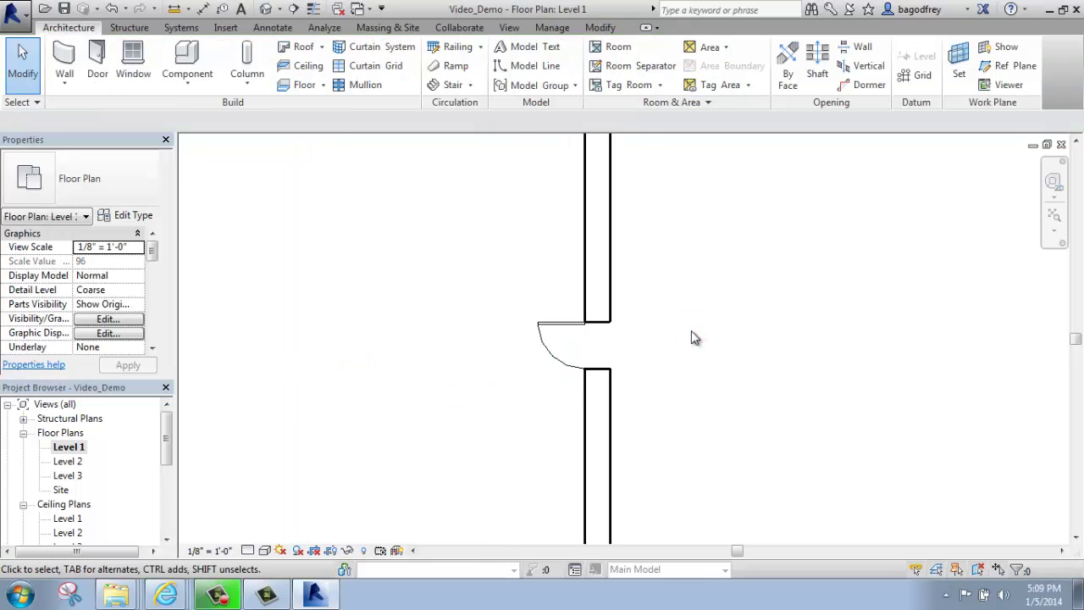
pyautogui.scroll(-5, 691, 338)
pyautogui.moveTo(753, 344); pyautogui.dragTo(415, 337, button='middle')
pyautogui.scroll(-1, 421, 348)
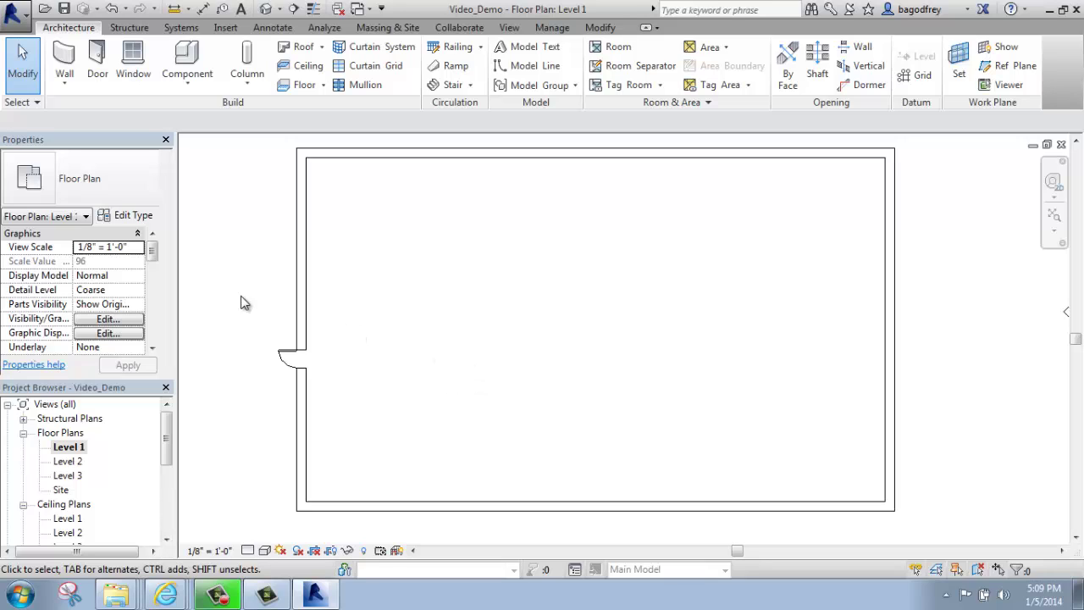
# Start the Door tool again with the Single-Flush 36" x 84" type
pyautogui.click(97, 55)
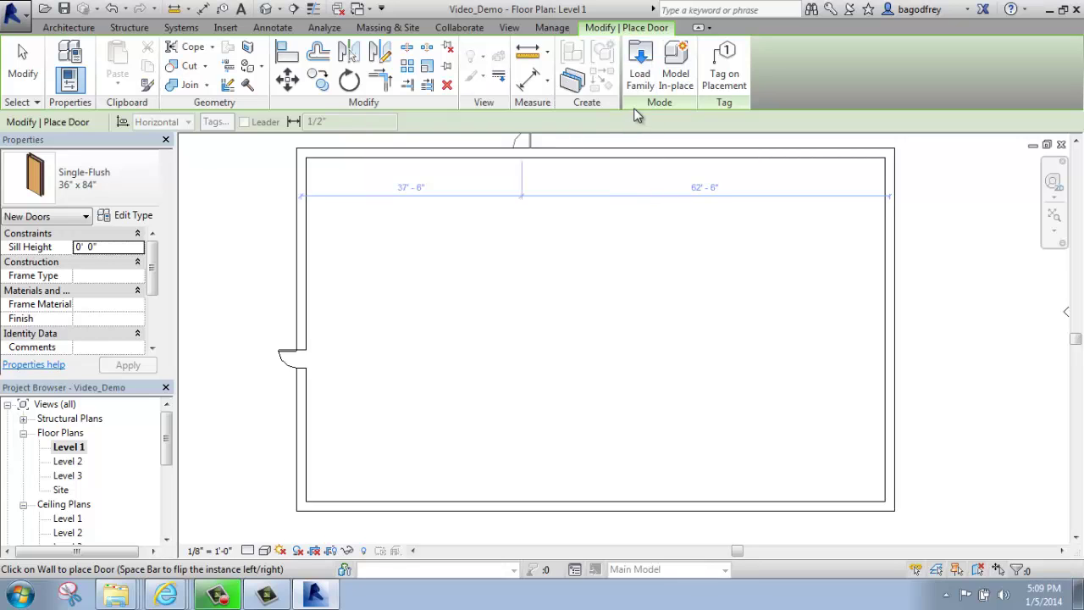
# Open Load Family to browse the US Imperial library folders
pyautogui.click(640, 57)
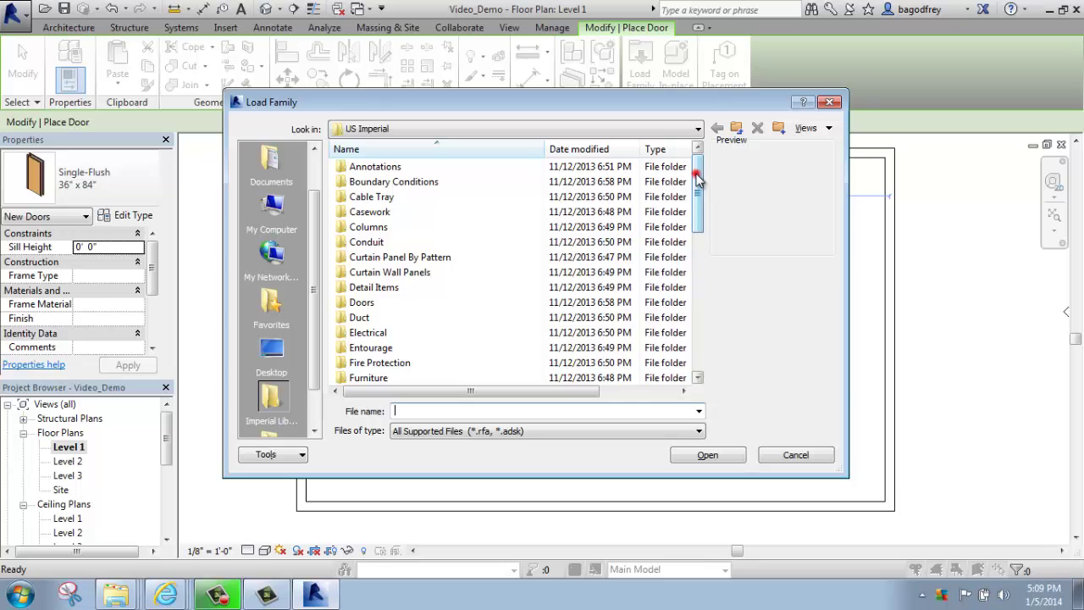
pyautogui.moveTo(697, 175)
pyautogui.mouseDown()
pyautogui.moveTo(695, 297)
pyautogui.moveTo(681, 326)
pyautogui.moveTo(681, 174)
pyautogui.mouseUp()
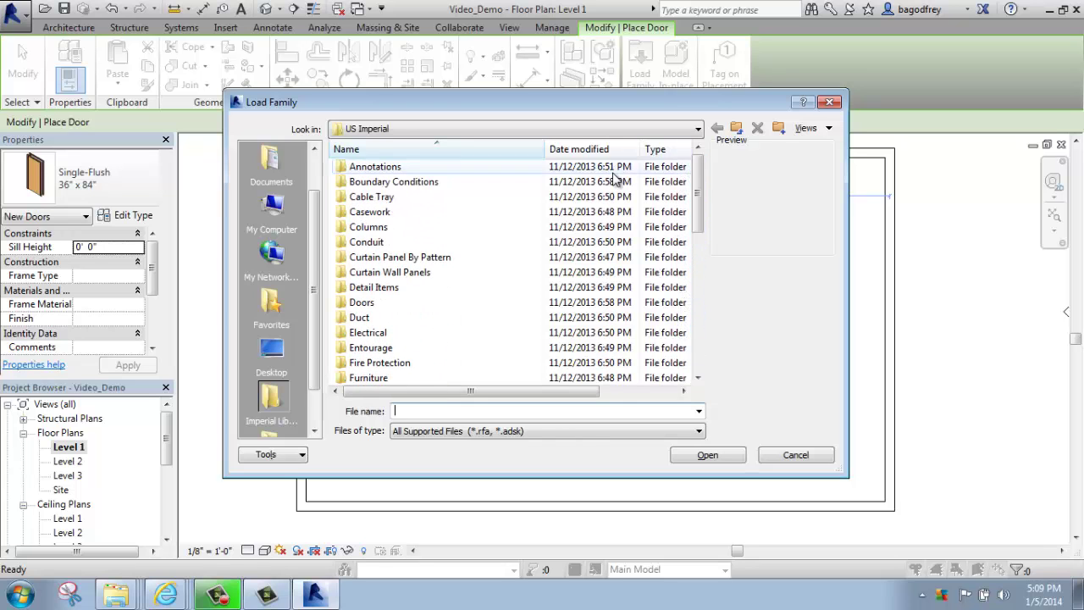
# Open the library's Doors folder and select the Double-Glass 1 family
pyautogui.doubleClick(361, 303)
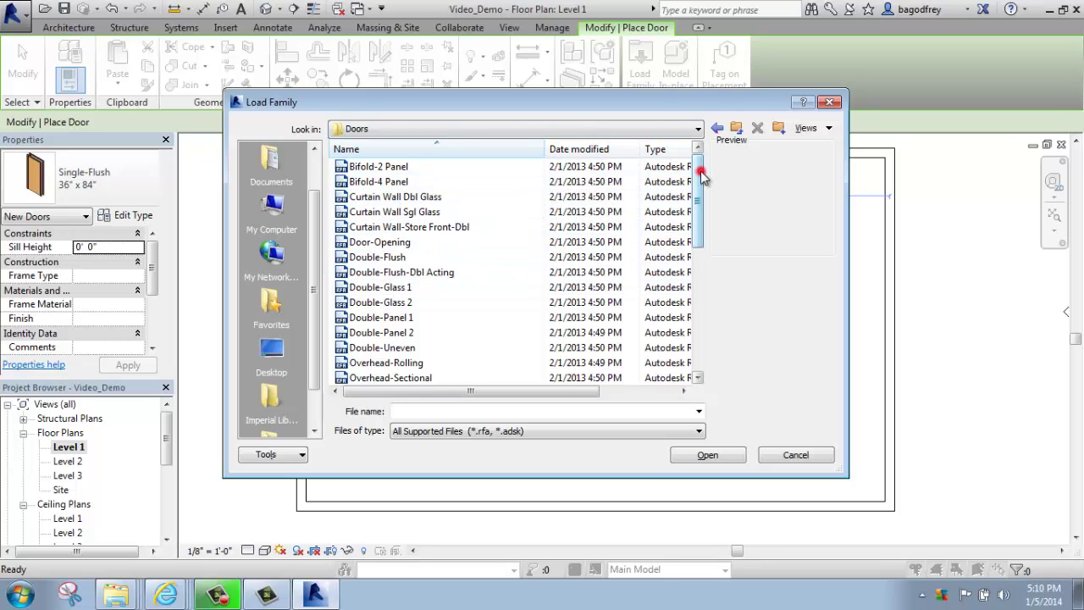
pyautogui.moveTo(701, 174)
pyautogui.mouseDown()
pyautogui.moveTo(702, 186)
pyautogui.moveTo(701, 175)
pyautogui.mouseUp()
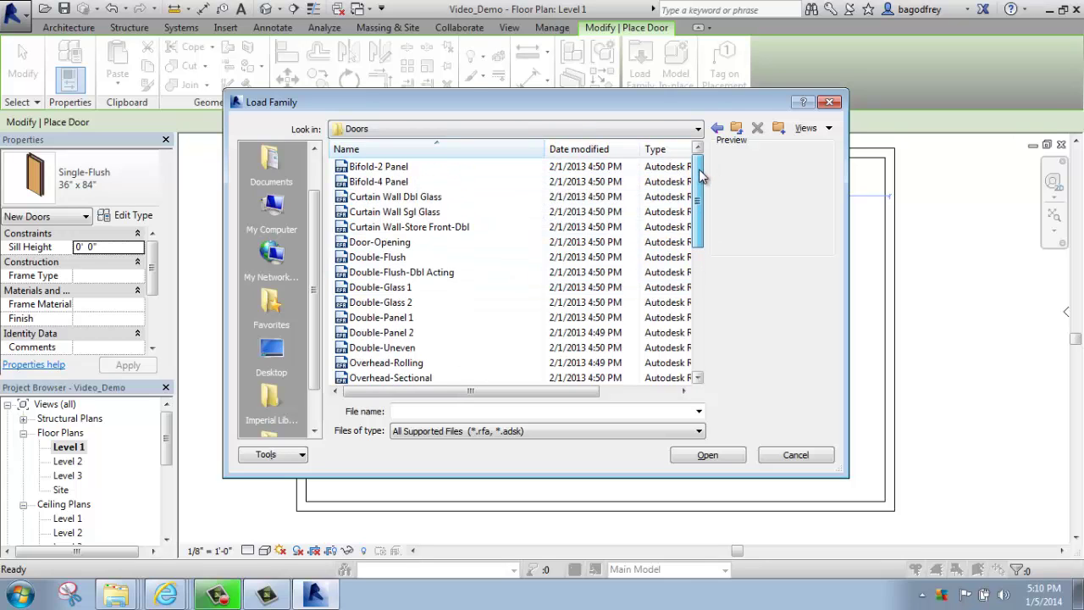
pyautogui.moveTo(701, 174); pyautogui.dragTo(701, 296)
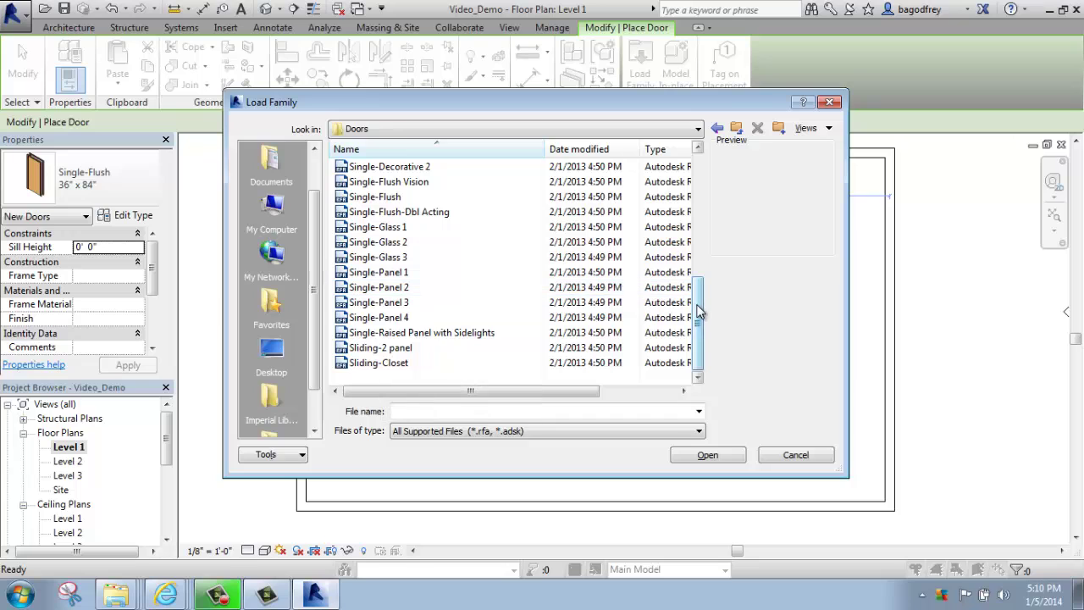
pyautogui.moveTo(697, 311); pyautogui.dragTo(697, 185)
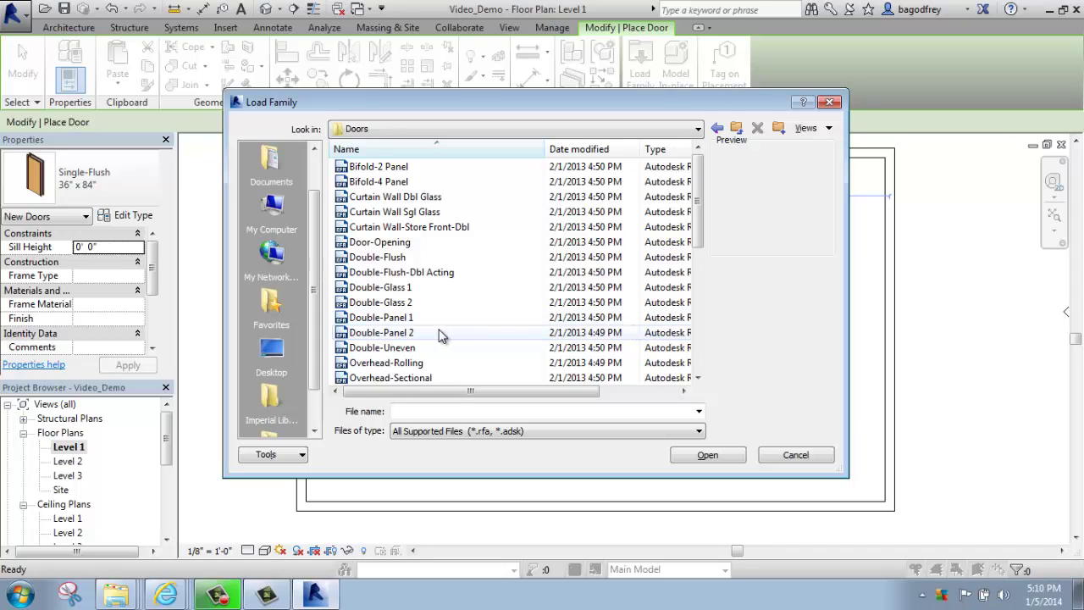
pyautogui.click(373, 288)
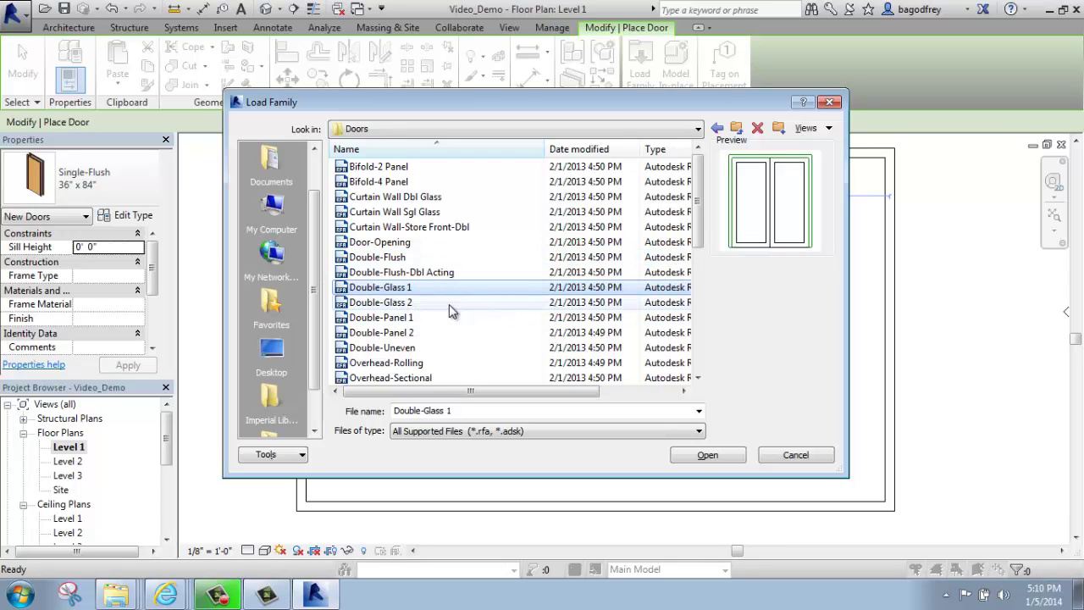
pyautogui.keyDown('ctrl'); pyautogui.click(365, 317); pyautogui.keyUp('ctrl')
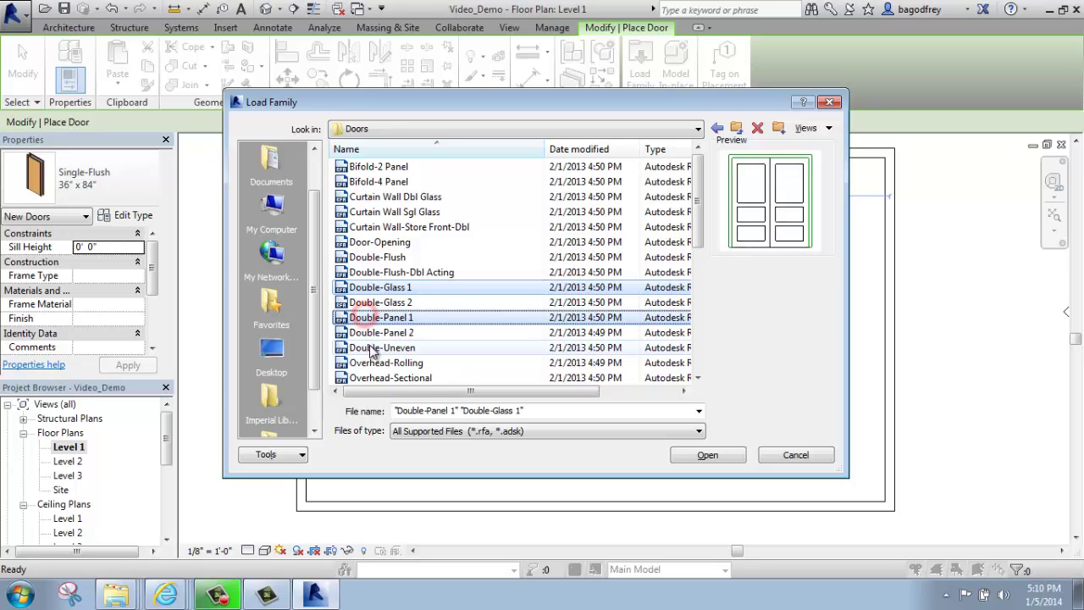
pyautogui.keyDown('ctrl'); pyautogui.click(370, 349); pyautogui.keyUp('ctrl')
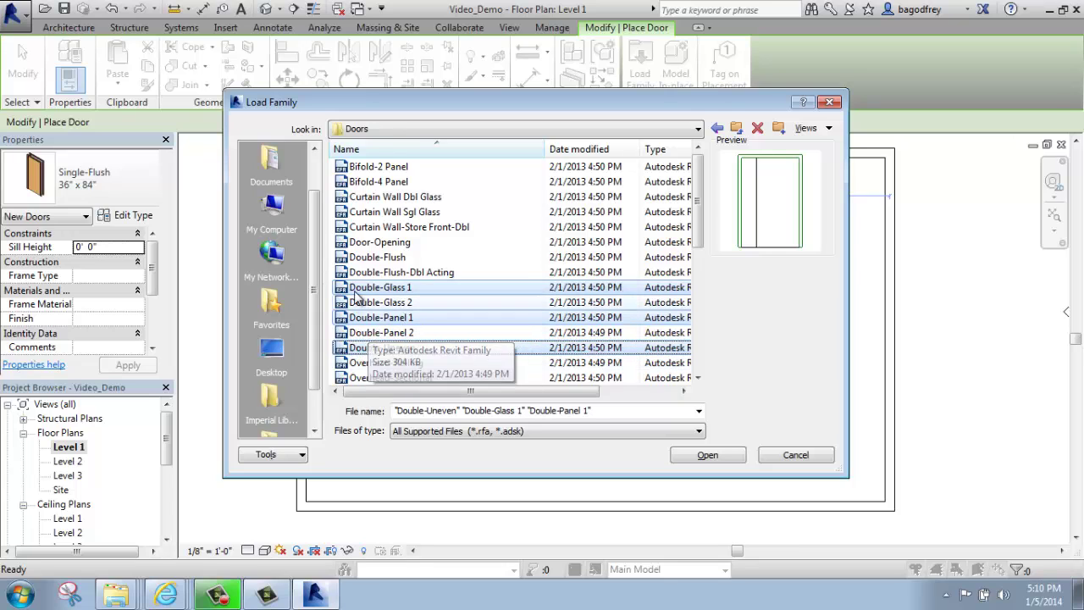
pyautogui.click(401, 288)
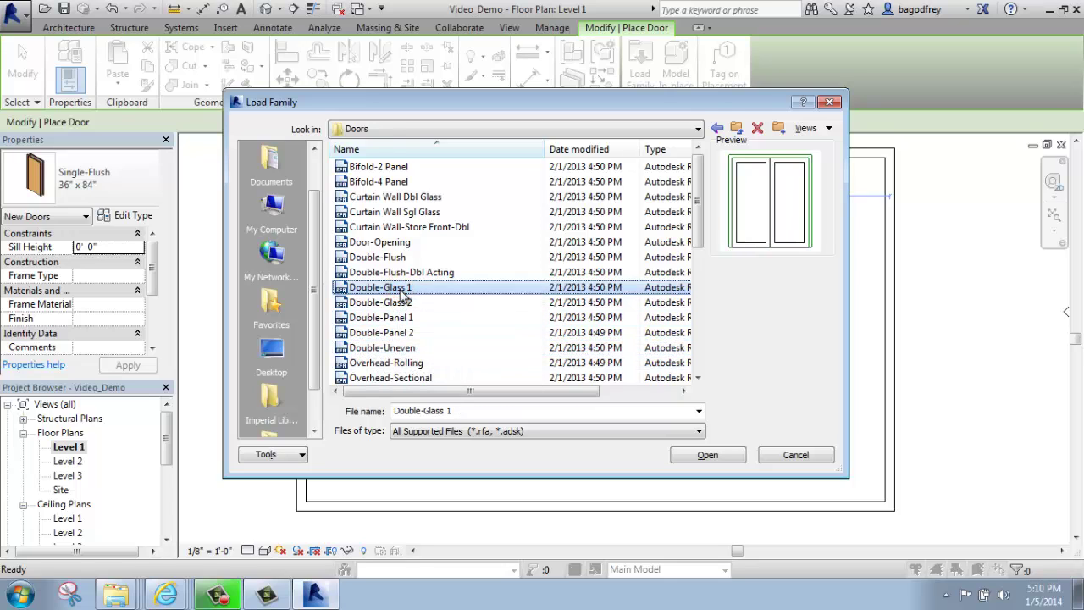
pyautogui.keyDown('shift'); pyautogui.click(381, 198); pyautogui.keyUp('shift')
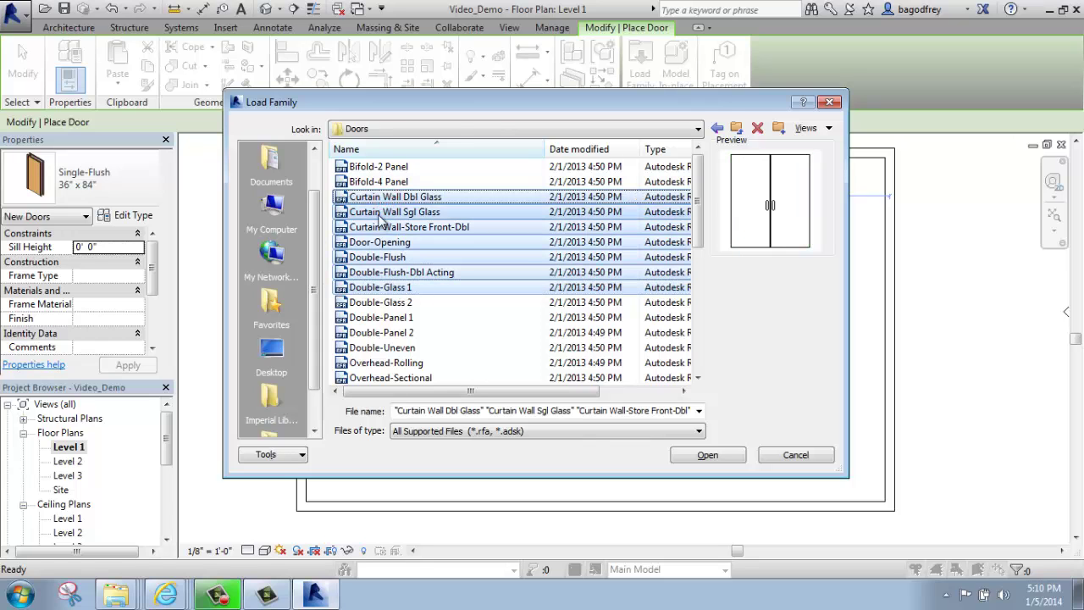
pyautogui.click(381, 302)
pyautogui.click(383, 287)
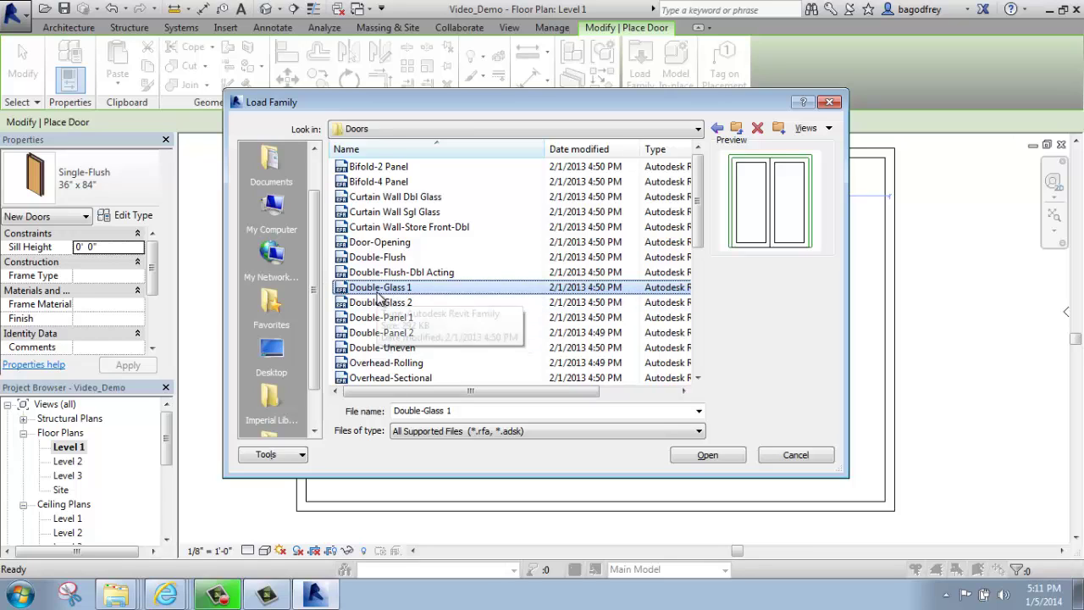
# Load Double-Glass 1 and keep 72" x 84" as the active door type
pyautogui.click(728, 456)
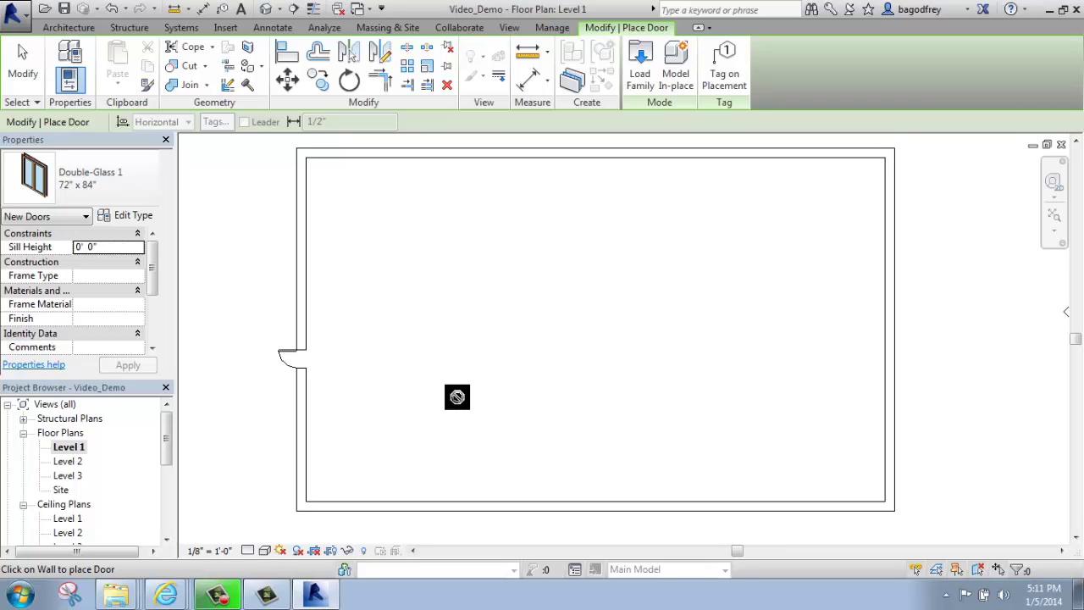
pyautogui.click(91, 181)
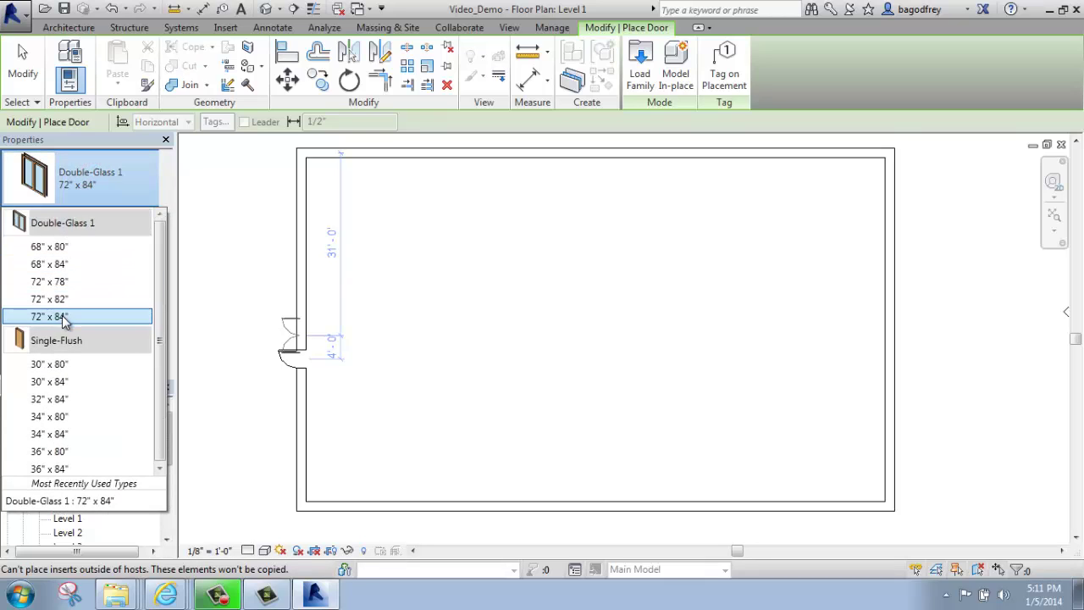
pyautogui.moveTo(64, 248)
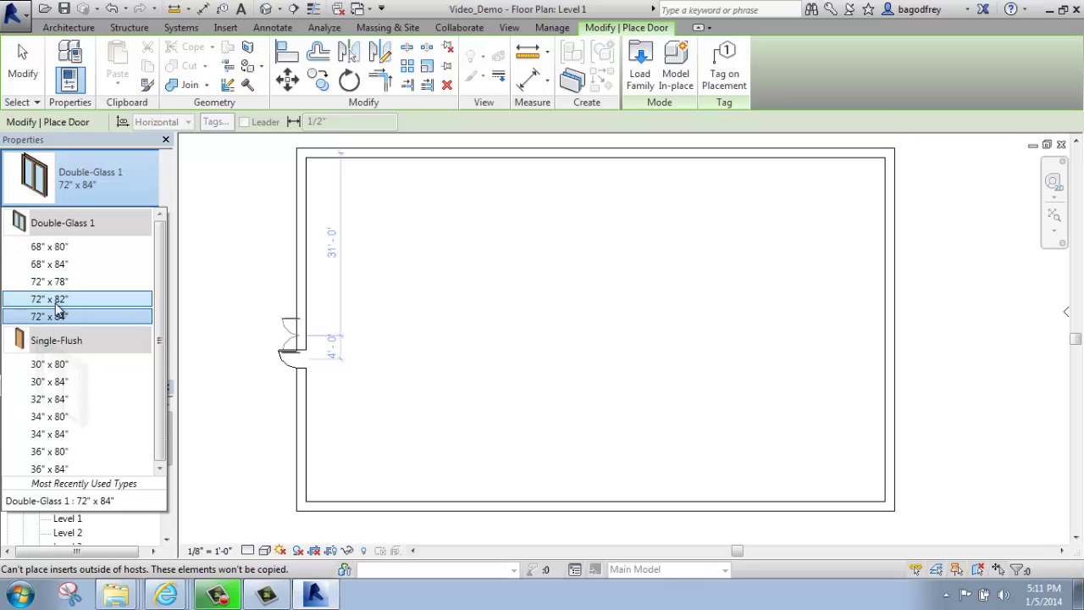
pyautogui.click(54, 316)
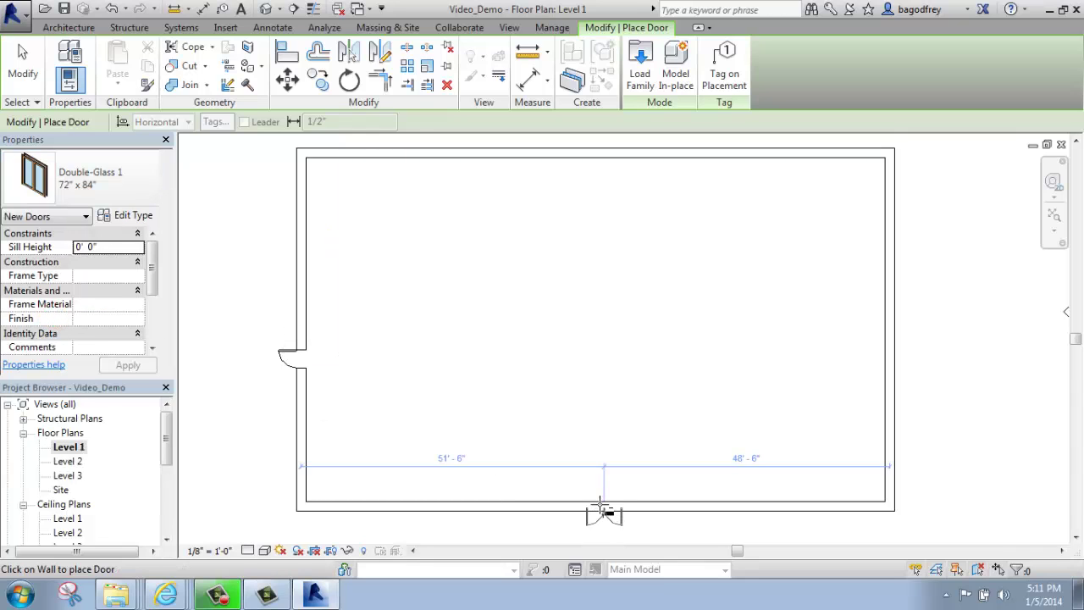
# Place the 72" x 84" Double-Glass 1 door in the bottom wall, 16'-6" from the left corner
pyautogui.moveTo(576, 491); pyautogui.dragTo(517, 383, button='middle')
pyautogui.scroll(3, 405, 394)
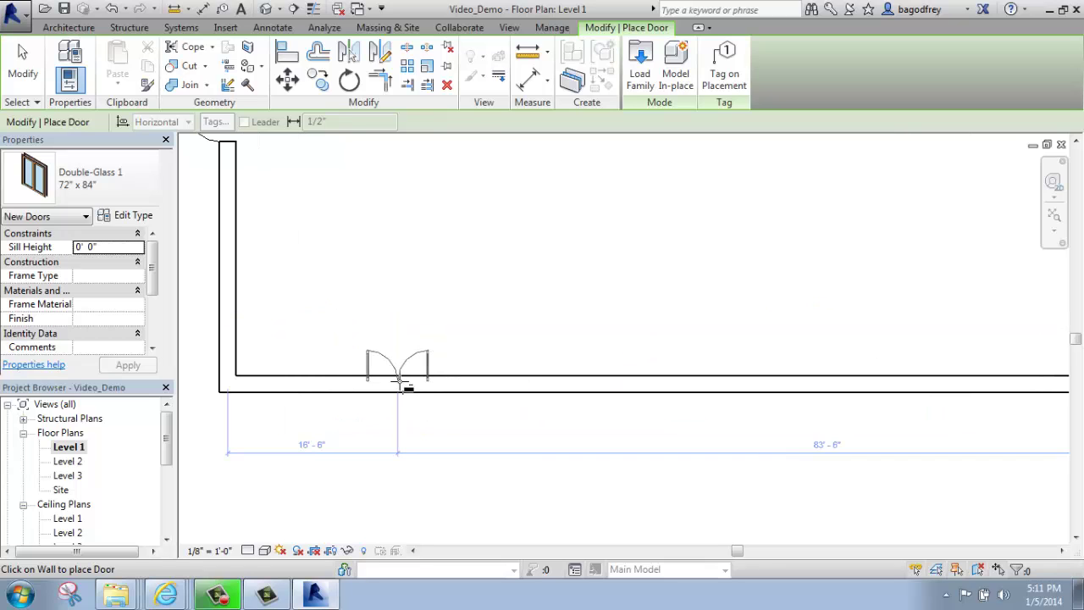
pyautogui.click(401, 389)
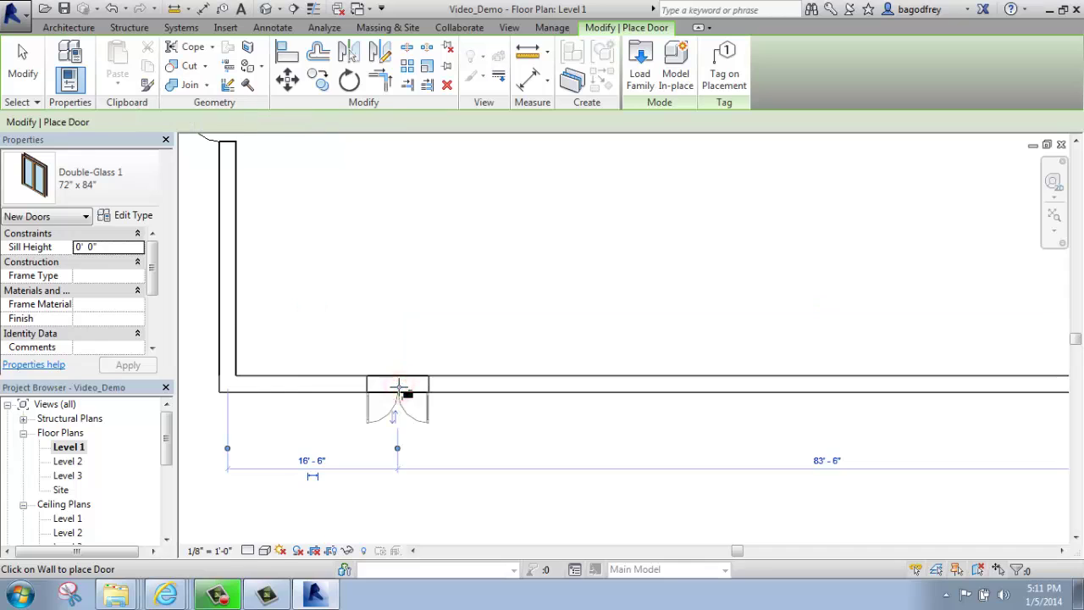
pyautogui.scroll(5, 375, 435)
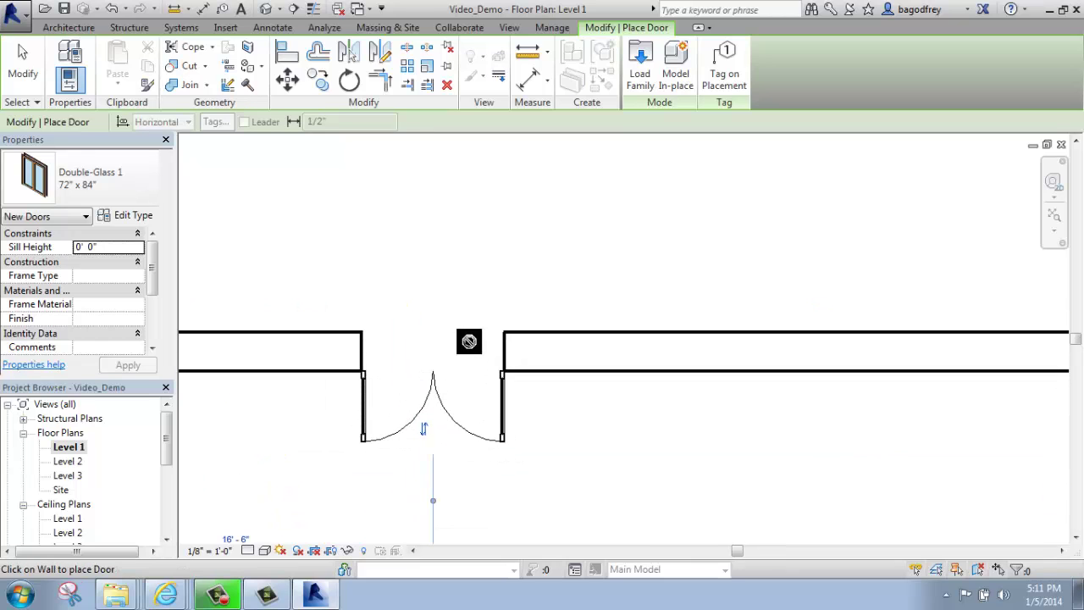
pyautogui.press('Escape')
pyautogui.press('Escape')
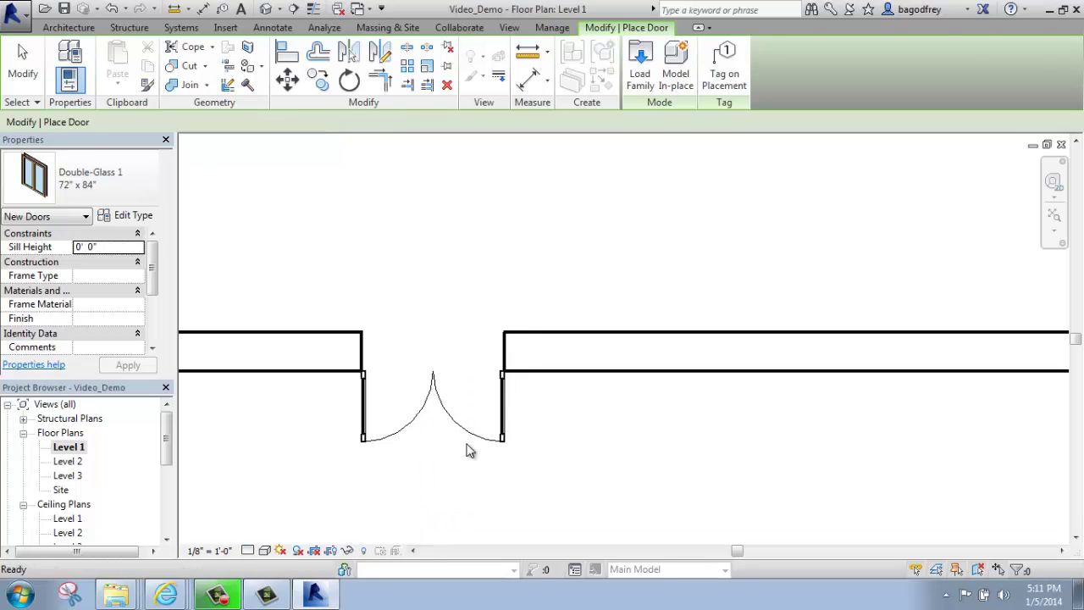
# Select the bottom-wall Double-Glass 1 door and flip it to swing into the room
pyautogui.scroll(-4, 569, 435)
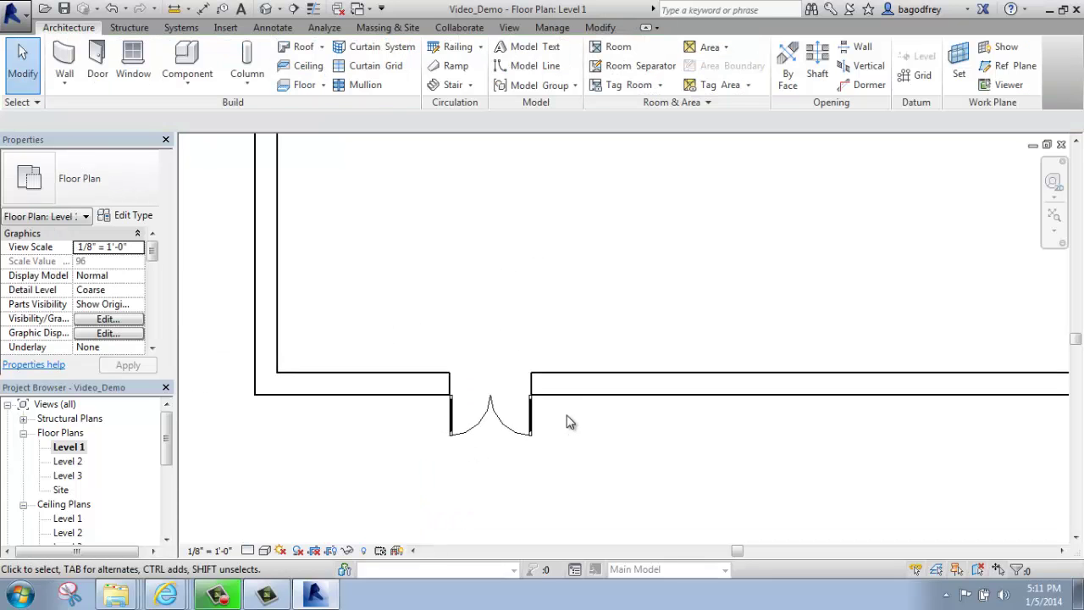
pyautogui.moveTo(567, 376); pyautogui.dragTo(515, 361, button='middle')
pyautogui.scroll(-3, 503, 394)
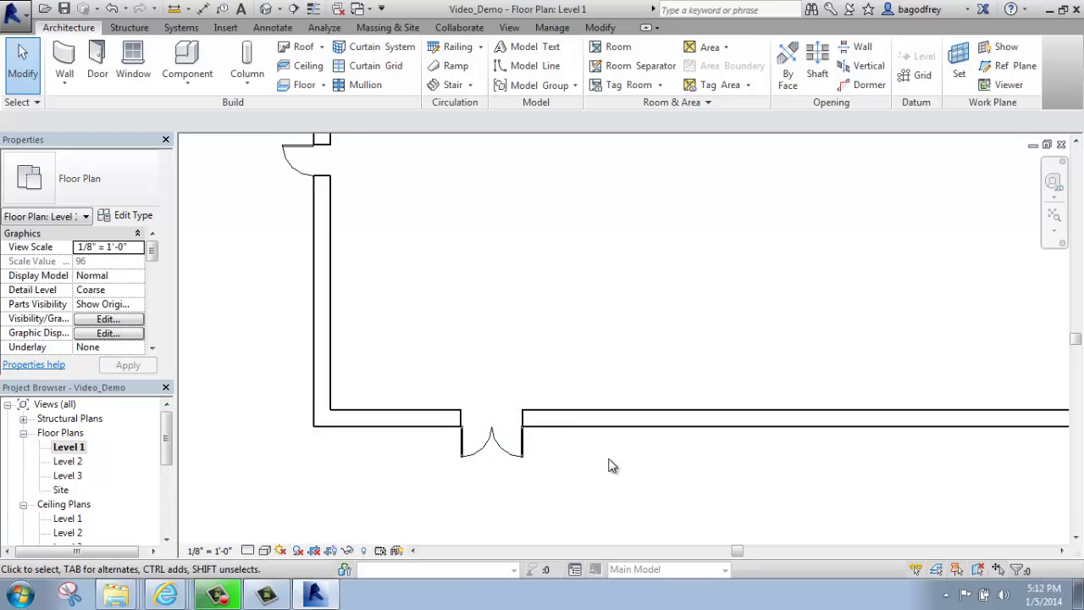
pyautogui.scroll(-1, 612, 464)
pyautogui.moveTo(599, 373); pyautogui.dragTo(556, 395, button='middle')
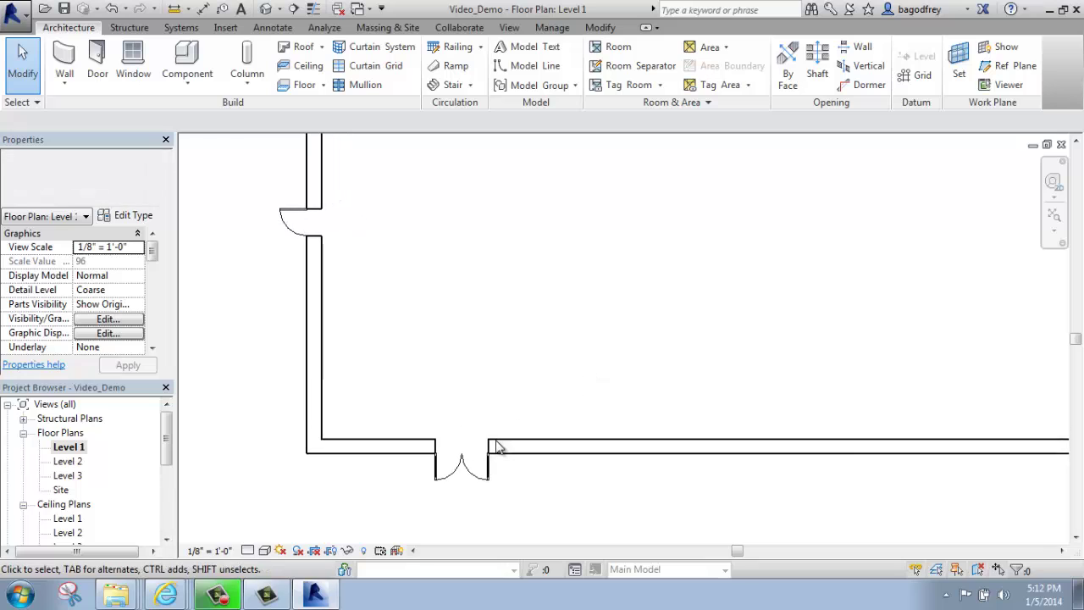
pyautogui.click(476, 479)
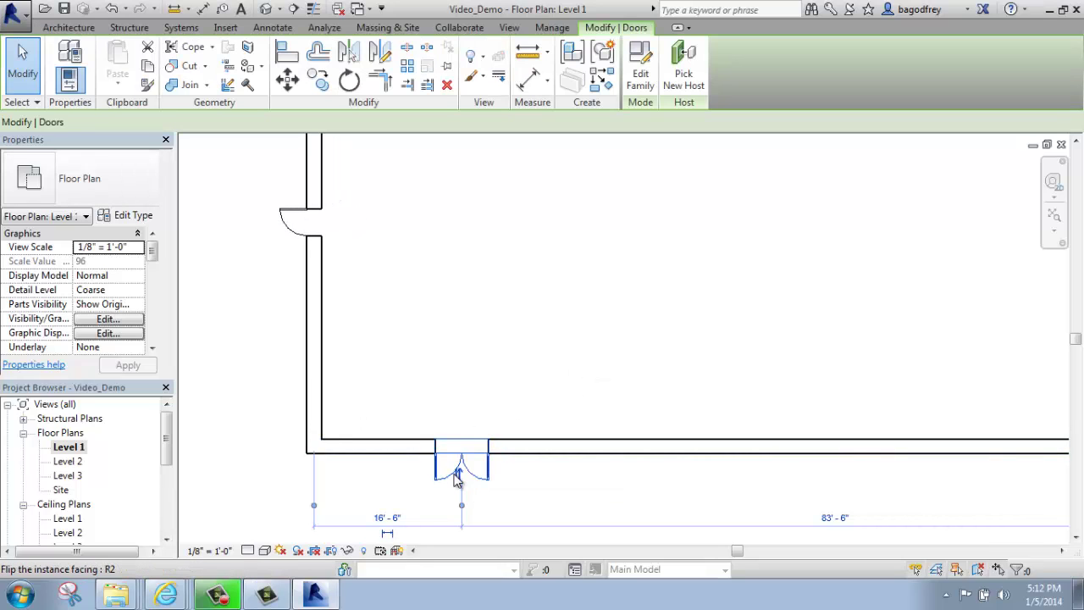
pyautogui.click(455, 476)
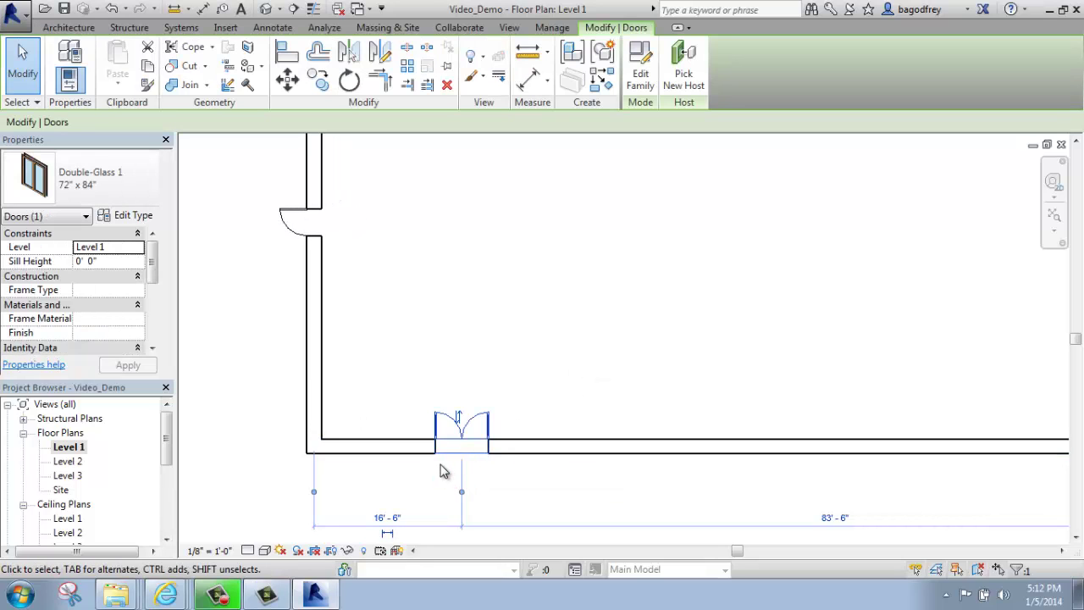
pyautogui.scroll(2, 445, 462)
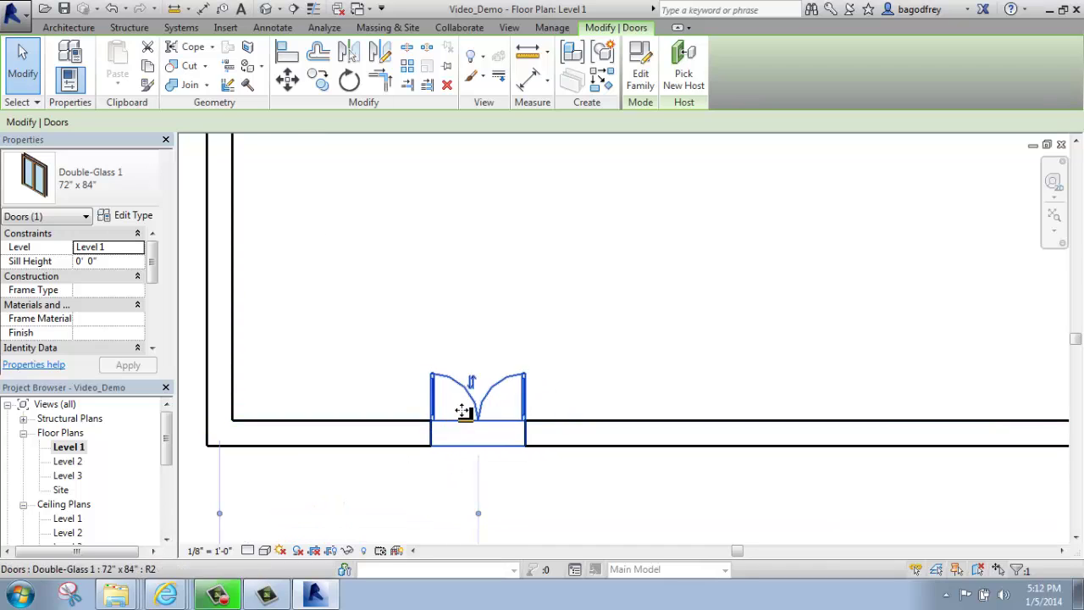
pyautogui.scroll(-1, 641, 397)
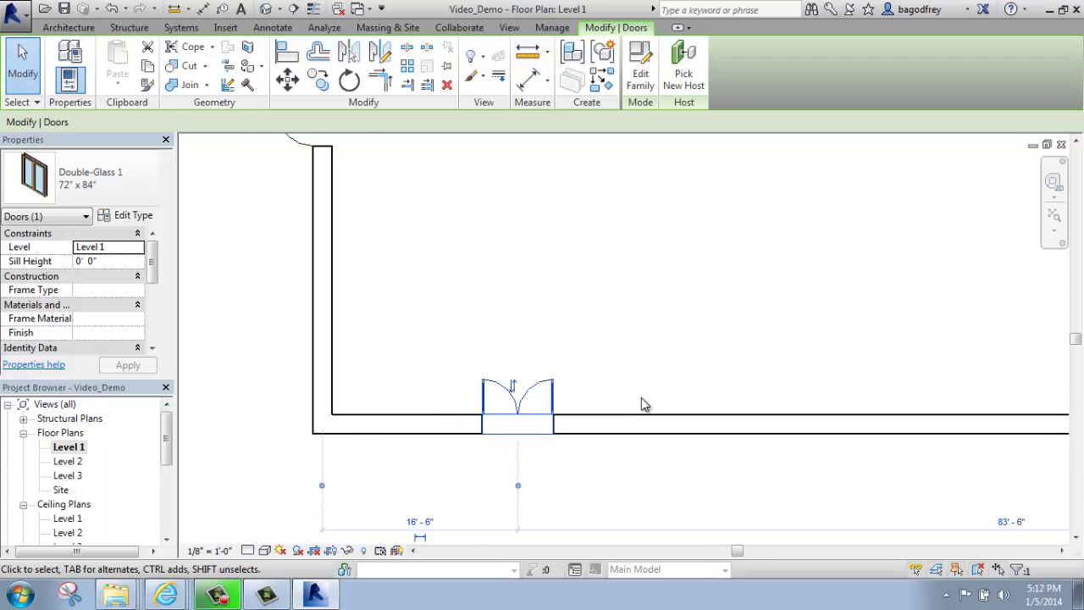
pyautogui.scroll(-1, 641, 397)
pyautogui.moveTo(656, 362); pyautogui.dragTo(605, 394, button='middle')
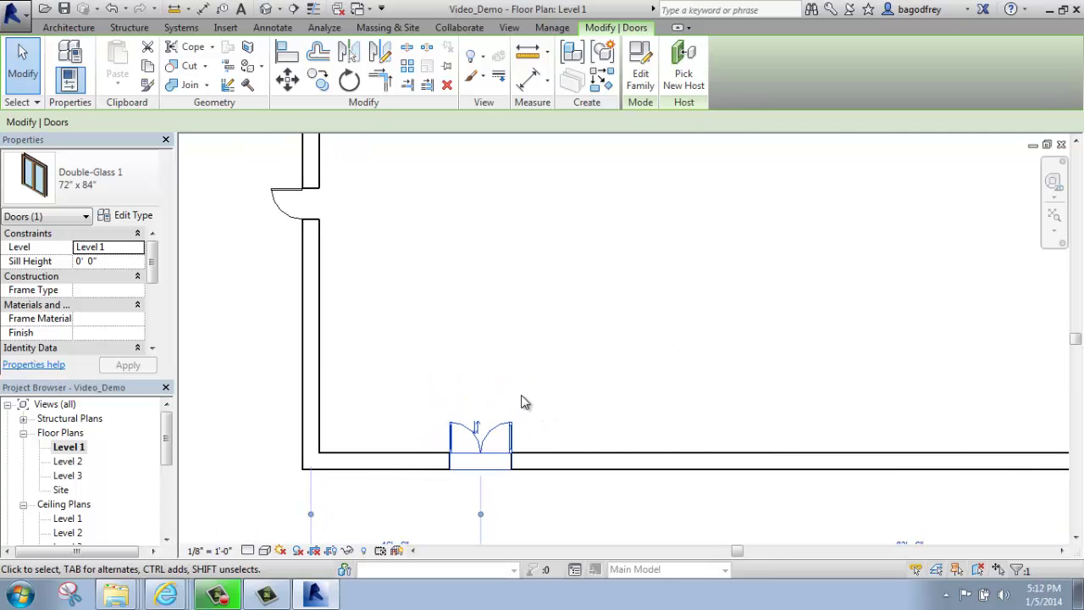